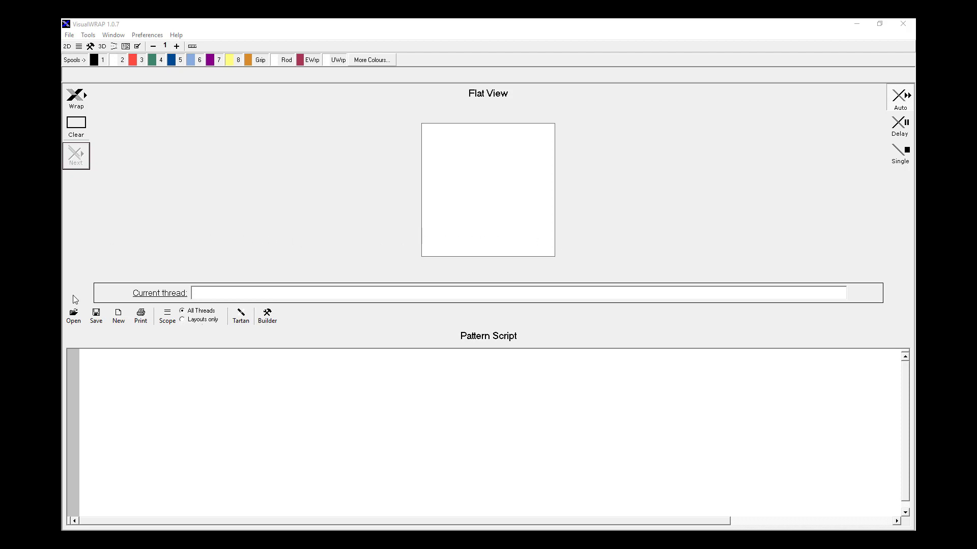
Start opening a pattern script and enter the Standard Pattern Library folder
{"action": "left_click", "coordinate": [69, 36]}
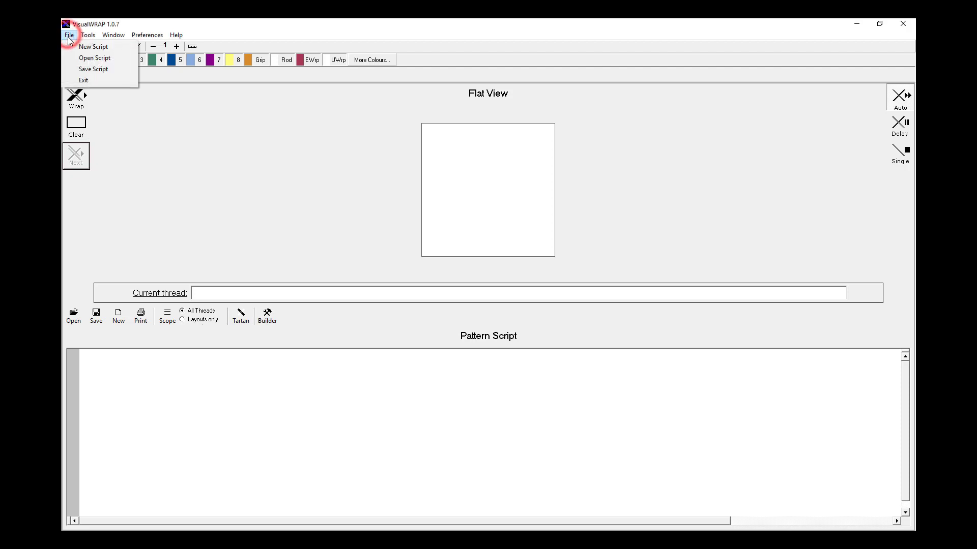
{"action": "left_click", "coordinate": [86, 59]}
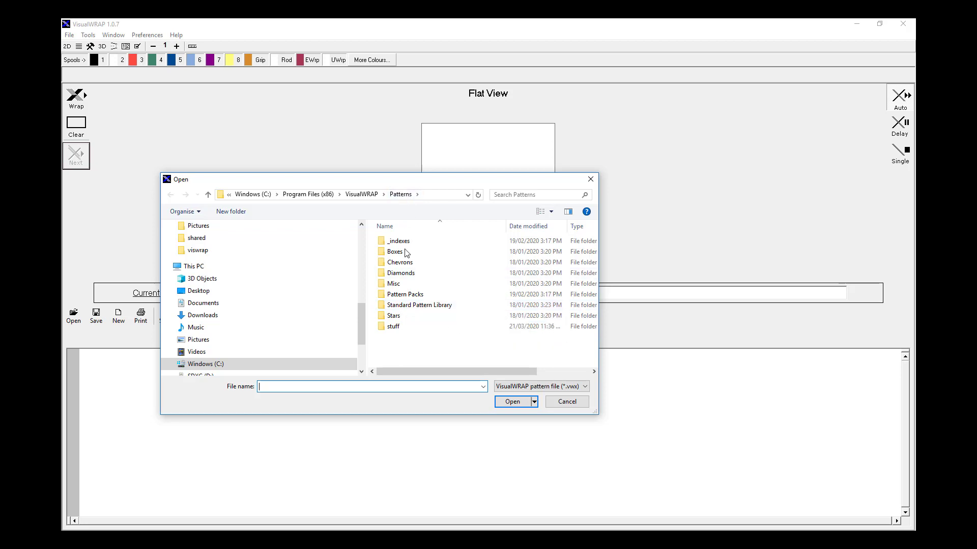
{"action": "double_click", "coordinate": [429, 307]}
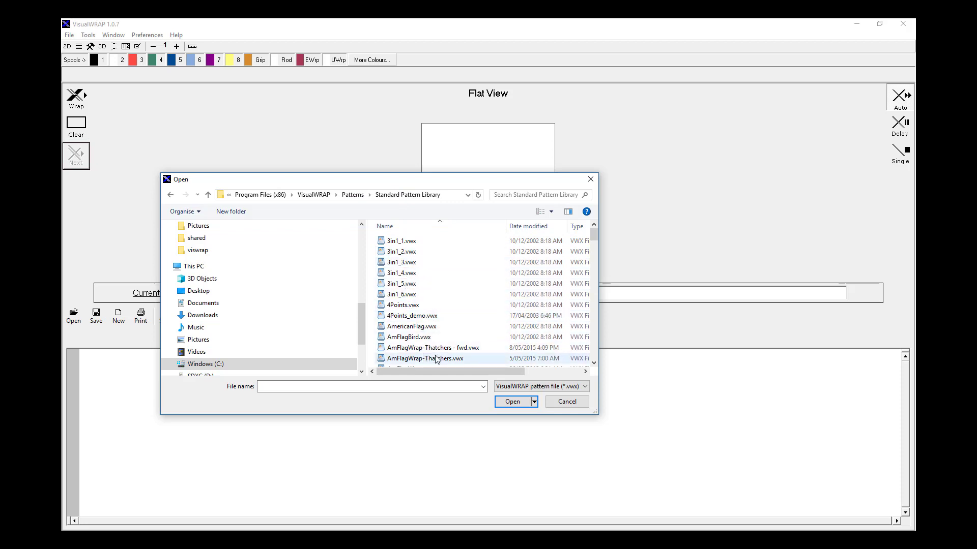
Scroll down the library list to the CRTA pattern files such as CRTA11_StarTwoTone.vwx
{"action": "left_click", "coordinate": [594, 364]}
{"action": "left_click", "coordinate": [594, 363]}
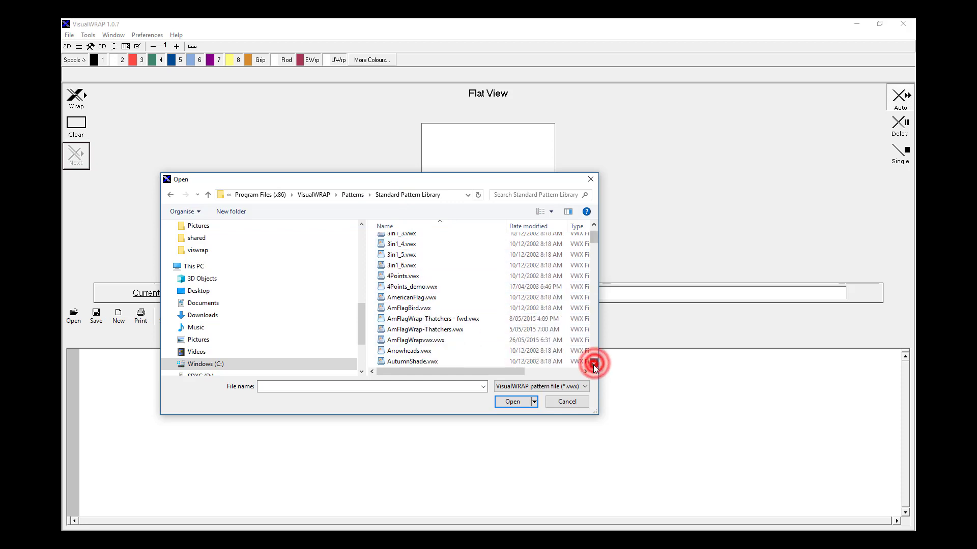
{"action": "left_click", "coordinate": [594, 363]}
{"action": "left_click", "coordinate": [594, 364]}
{"action": "left_click", "coordinate": [594, 363]}
{"action": "left_click", "coordinate": [594, 363]}
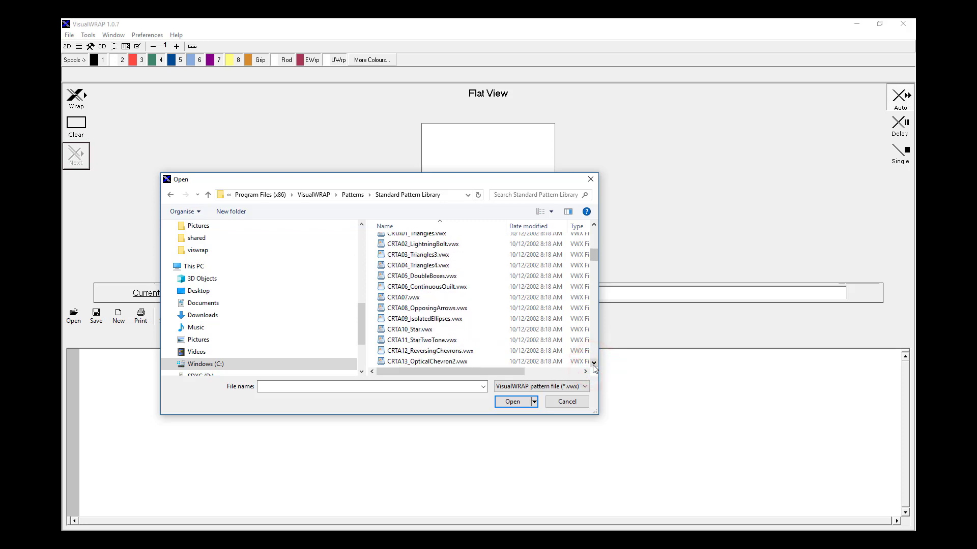
{"action": "left_click", "coordinate": [594, 363]}
{"action": "left_click", "coordinate": [594, 363]}
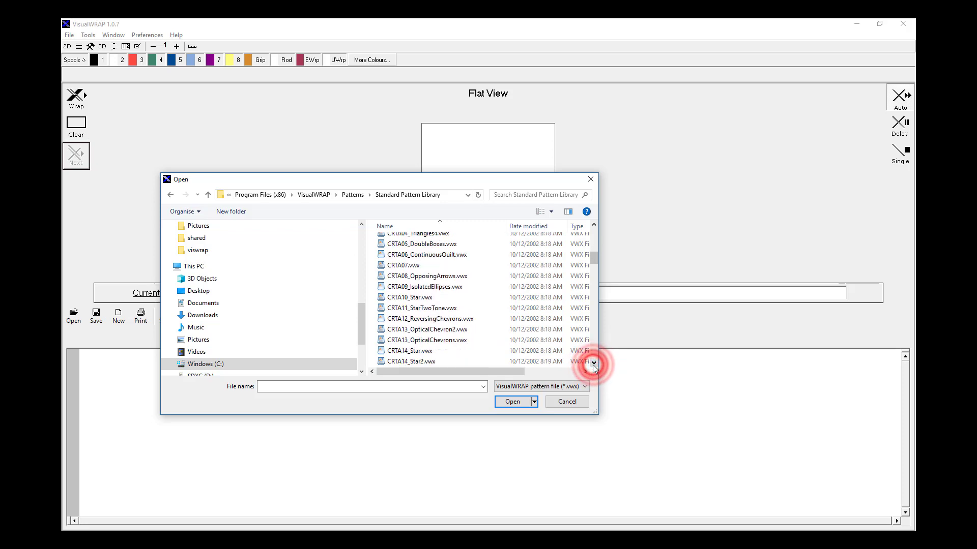
Open CRTA11_StarTwoTone.vwx, review its script lines, and wrap it into the Flat View
{"action": "double_click", "coordinate": [437, 308]}
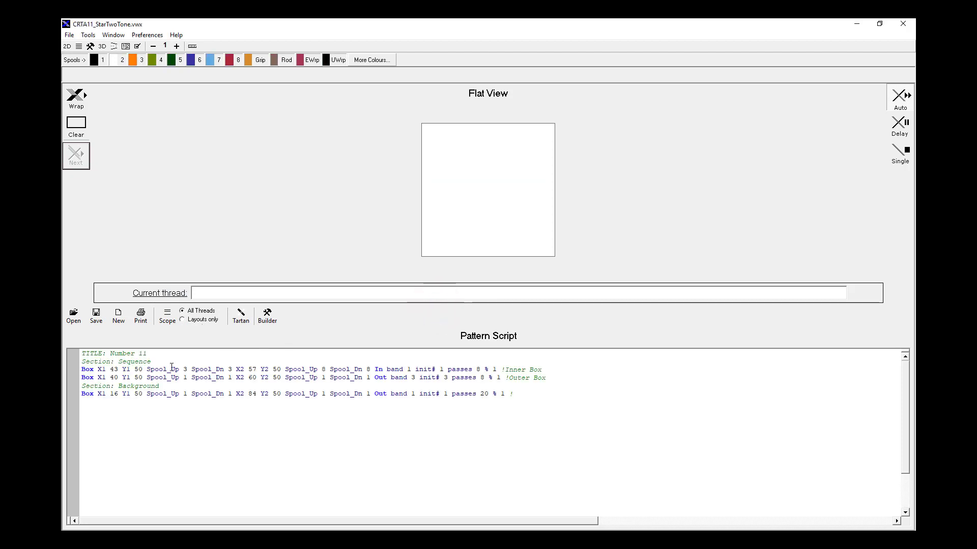
{"action": "mouse_move", "coordinate": [81, 353]}
{"action": "left_mouse_down"}
{"action": "mouse_move", "coordinate": [261, 396]}
{"action": "mouse_move", "coordinate": [281, 415]}
{"action": "mouse_move", "coordinate": [84, 351]}
{"action": "left_mouse_up"}
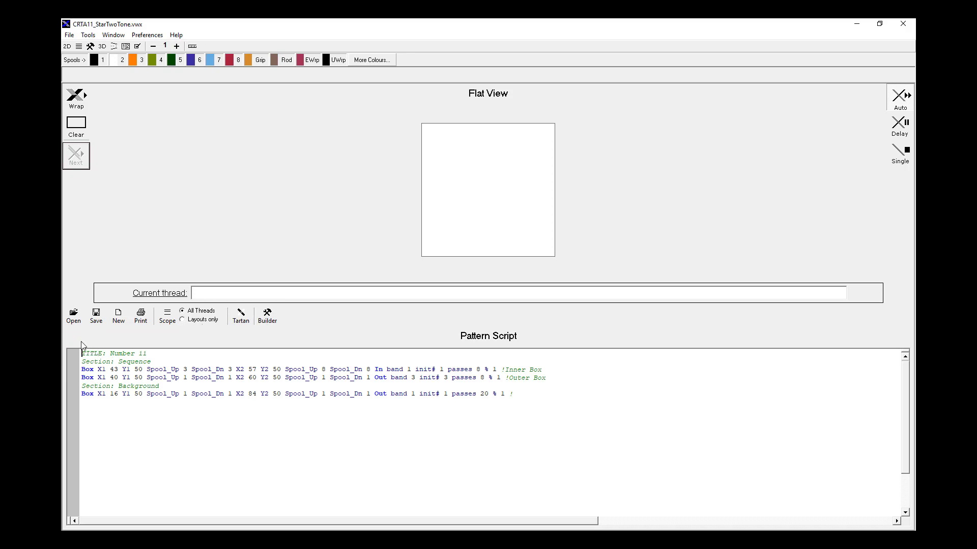
{"action": "left_click", "coordinate": [229, 415]}
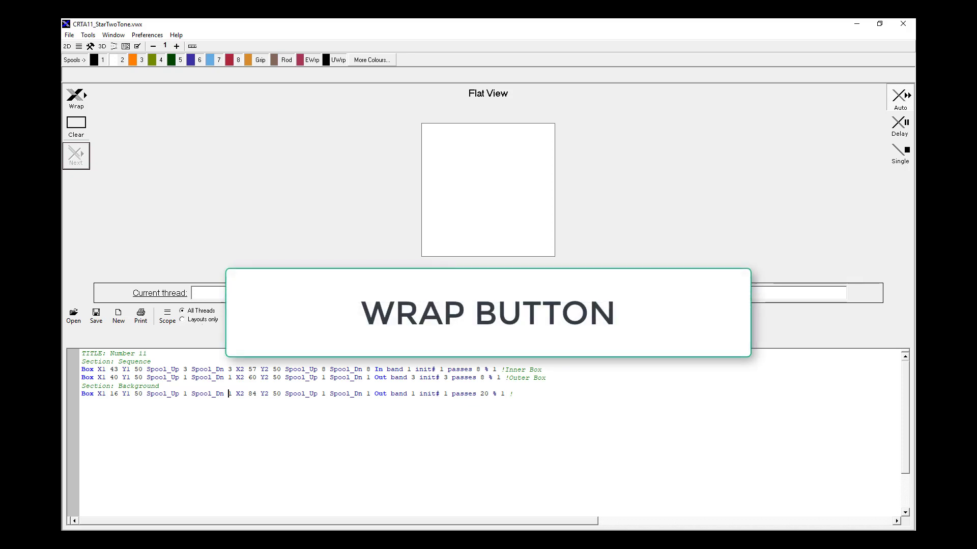
{"action": "left_click", "coordinate": [82, 101]}
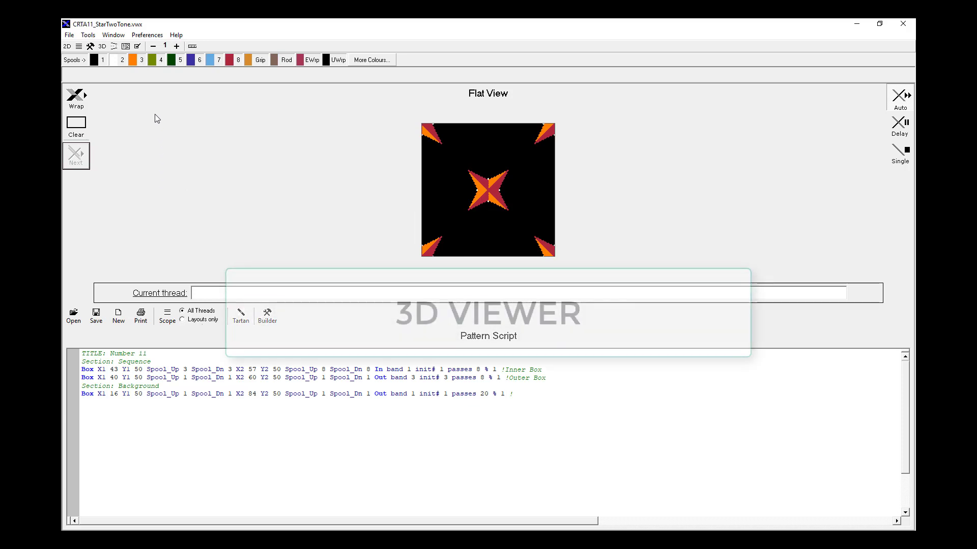
Show the two-tone star on the 3D rod, fit it, and spin it star-forward
{"action": "left_click", "coordinate": [104, 46]}
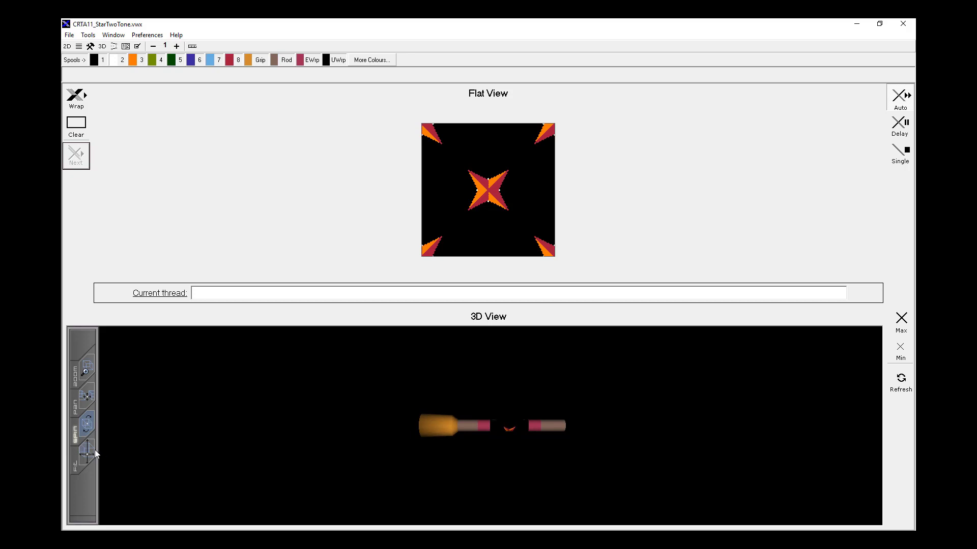
{"action": "left_click", "coordinate": [87, 453]}
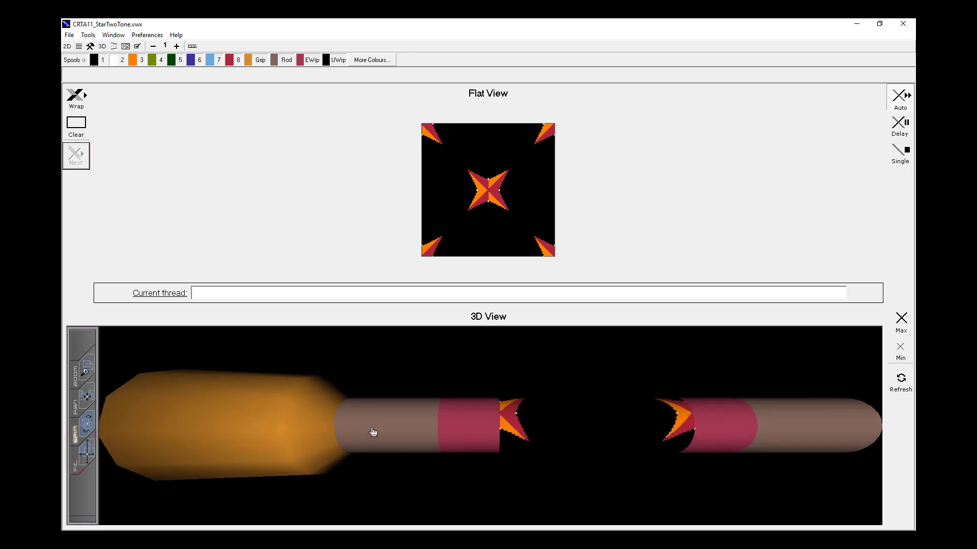
{"action": "left_click", "coordinate": [395, 420]}
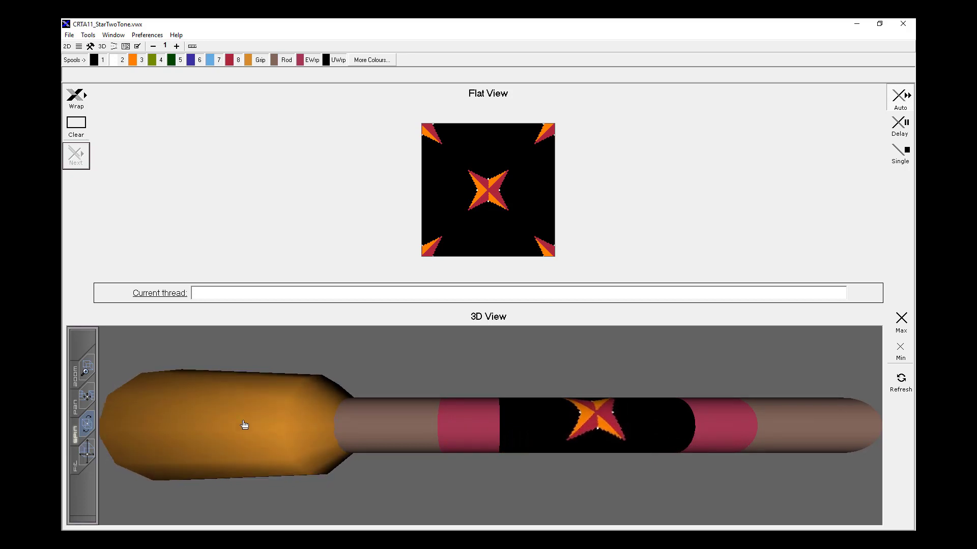
{"action": "left_click", "coordinate": [244, 424]}
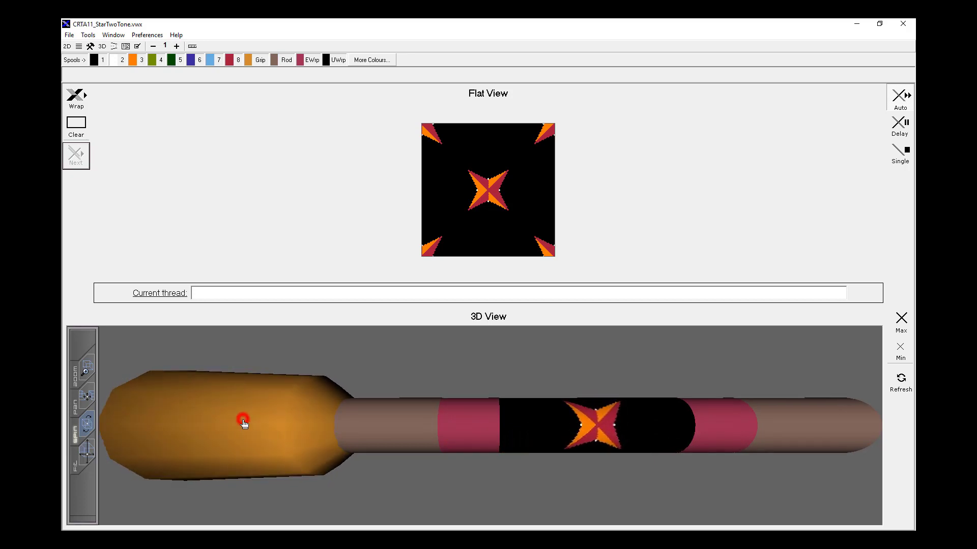
Lengthen the wrap to three repeats and rewrap the star pattern
{"action": "left_click", "coordinate": [176, 47]}
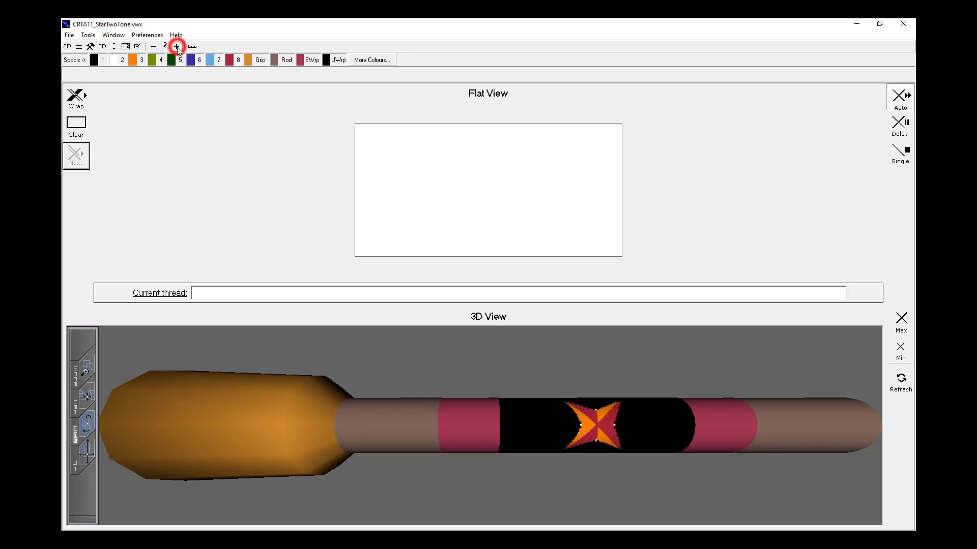
{"action": "left_click", "coordinate": [177, 47]}
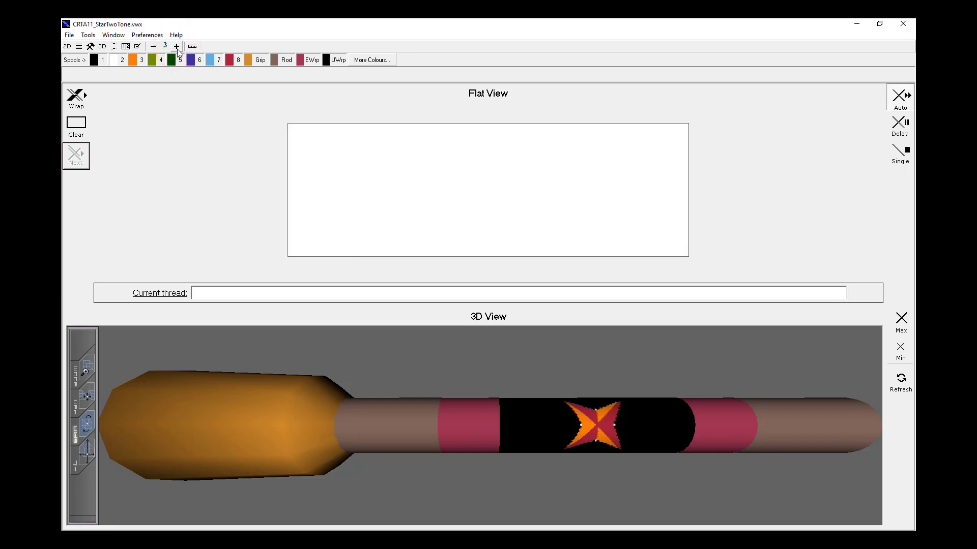
{"action": "left_click", "coordinate": [81, 104]}
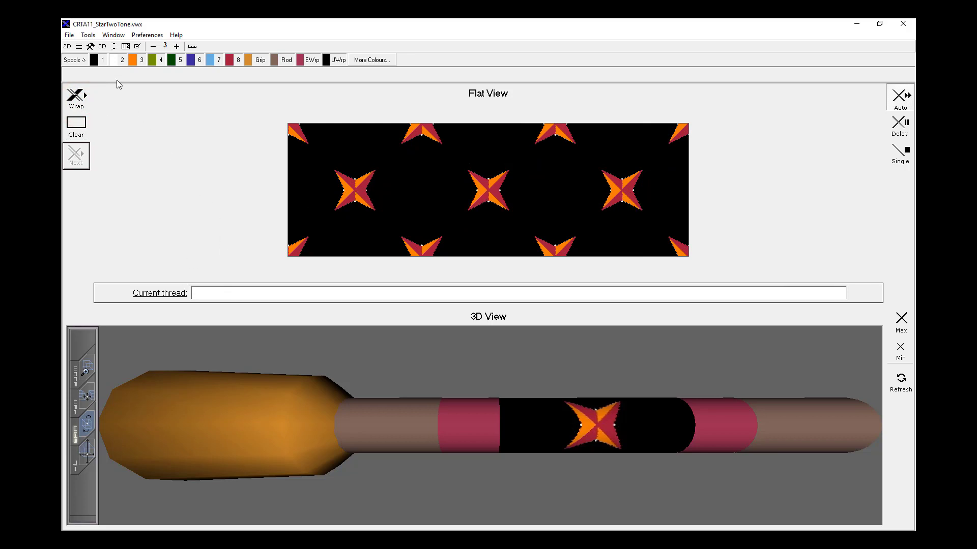
Inspect the three stars on the fitted, tilted 3D rod, then return to the script
{"action": "left_click", "coordinate": [101, 47]}
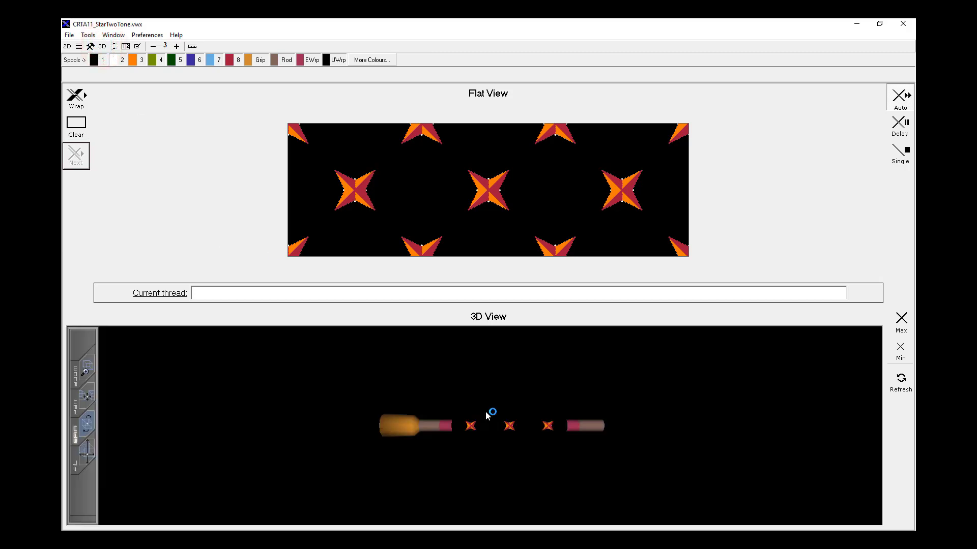
{"action": "left_click", "coordinate": [83, 451]}
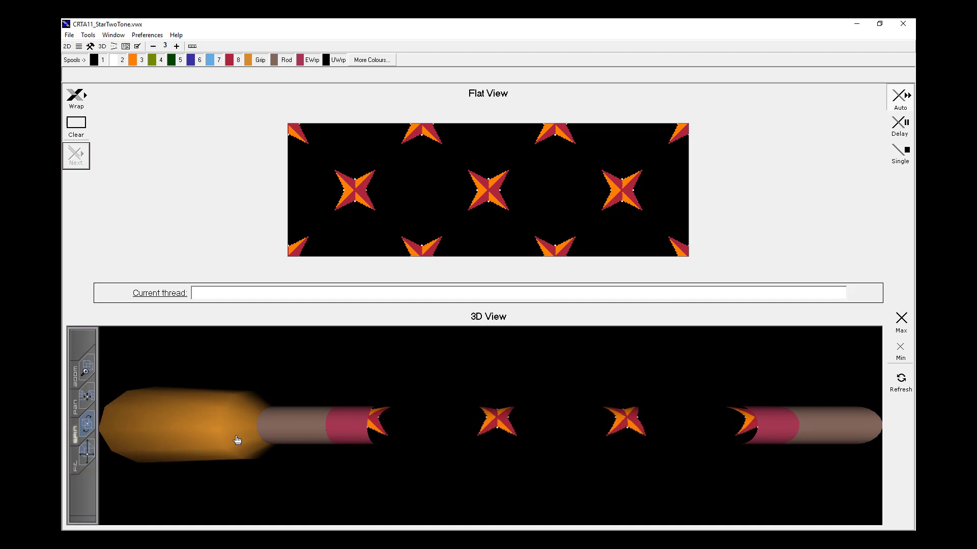
{"action": "left_click", "coordinate": [429, 422]}
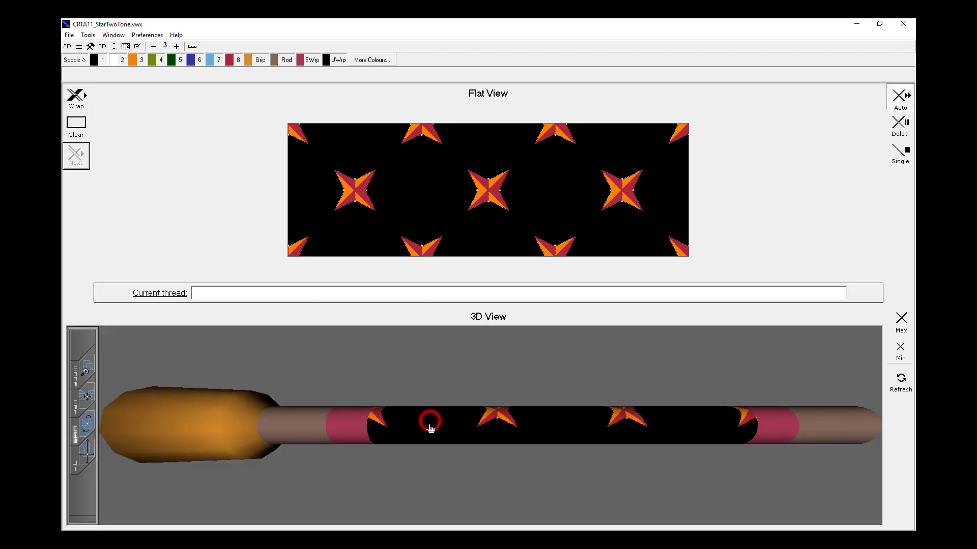
{"action": "left_click", "coordinate": [229, 430]}
{"action": "left_click", "coordinate": [423, 458]}
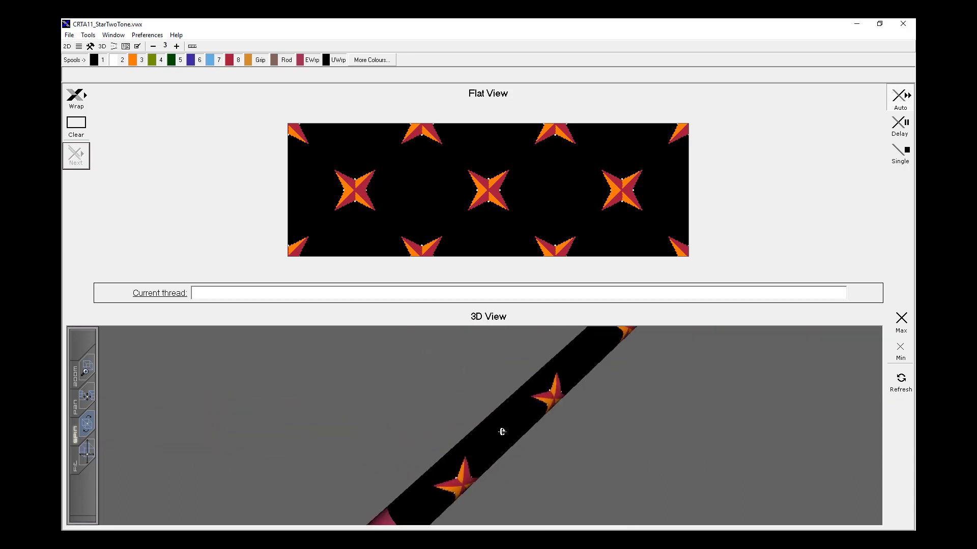
{"action": "left_click_drag", "start_coordinate": [502, 432], "coordinate": [504, 428]}
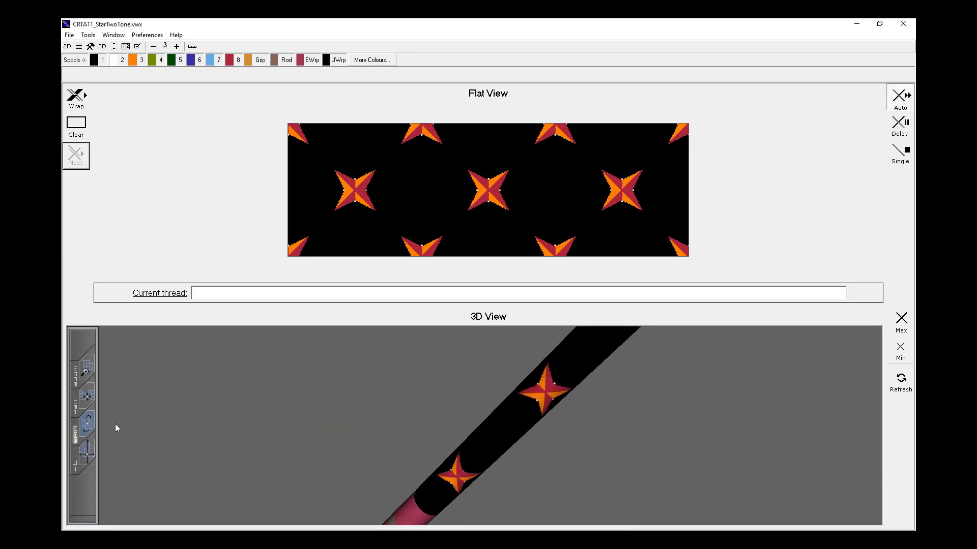
{"action": "left_click", "coordinate": [78, 46]}
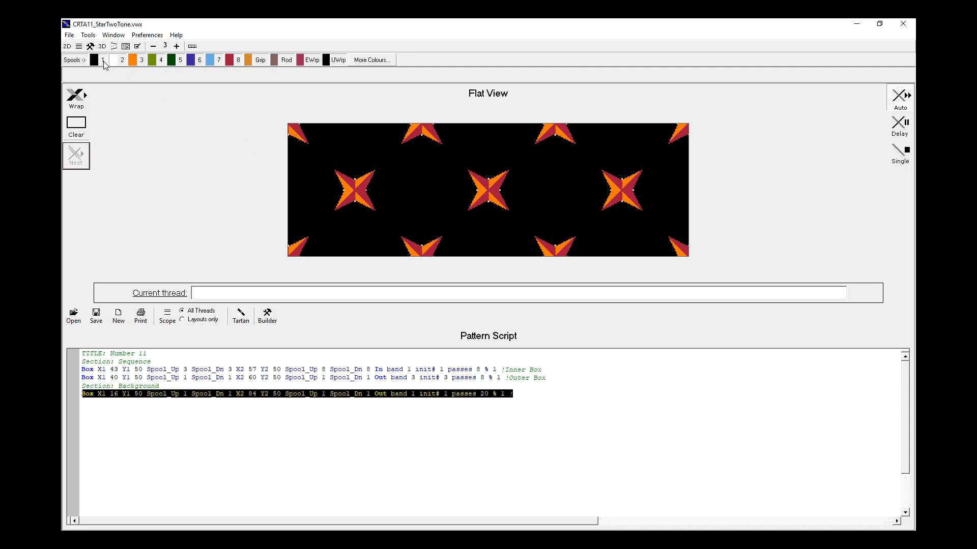
Page through the NERBS ShadePacks library and replace spool 1's black with WinterGreen 1
{"action": "mouse_move", "coordinate": [374, 176]}
{"action": "left_click", "coordinate": [95, 62]}
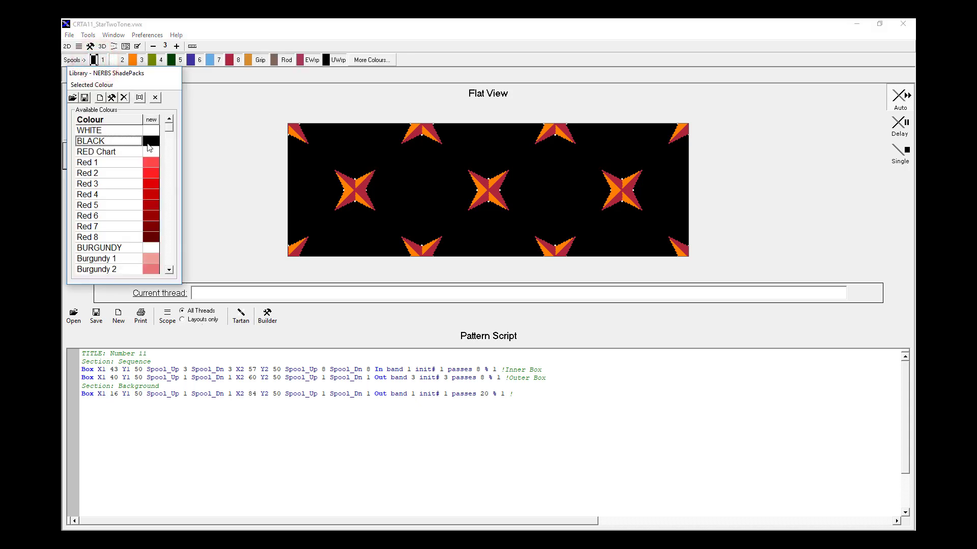
{"action": "left_click", "coordinate": [170, 260]}
{"action": "left_click", "coordinate": [170, 261]}
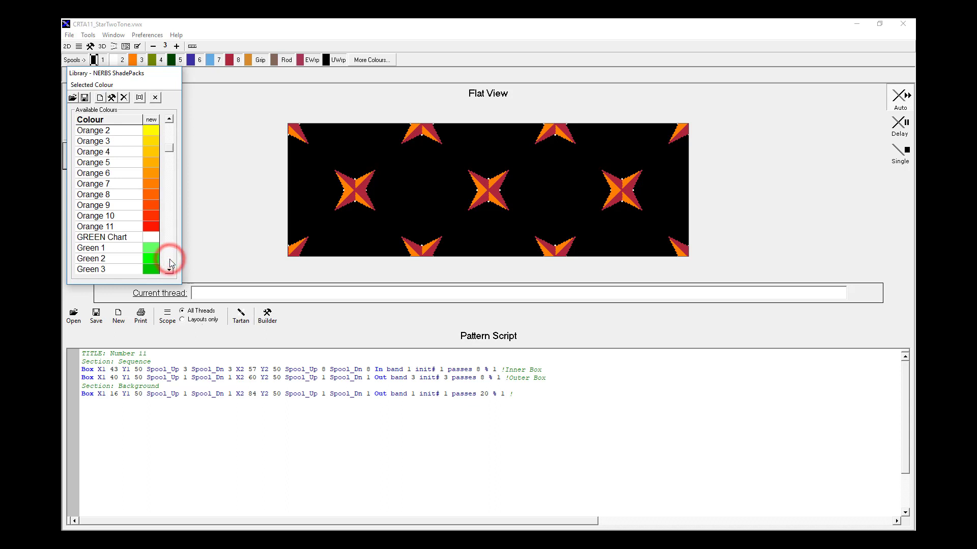
{"action": "left_click", "coordinate": [170, 262]}
{"action": "left_click", "coordinate": [171, 262]}
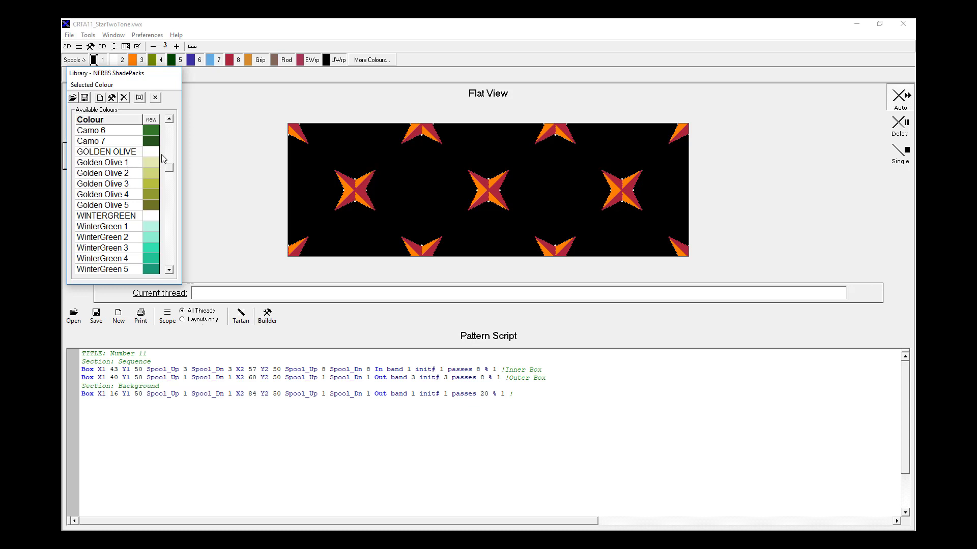
{"action": "left_click", "coordinate": [153, 228]}
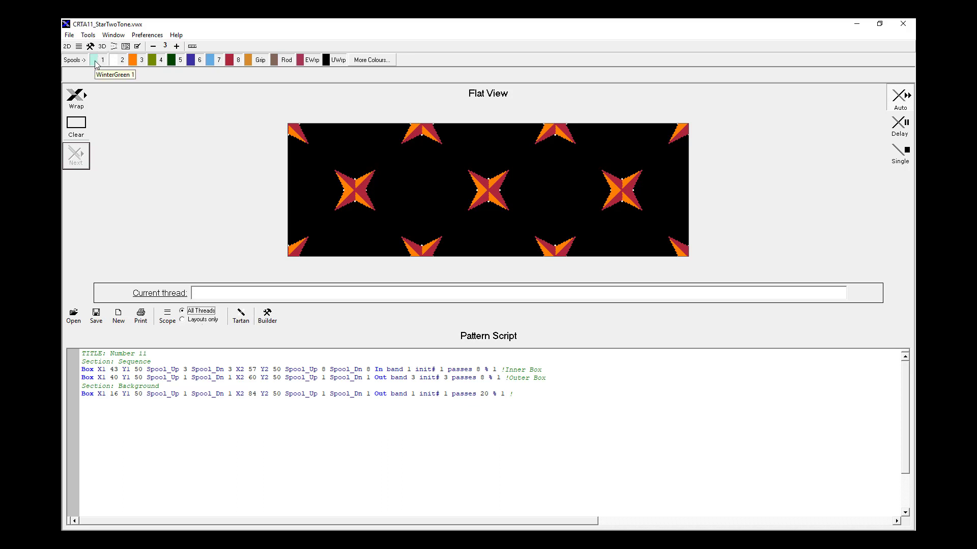
Rewrap on the mint background, check it on the 3D rod, then restore the script panel
{"action": "left_click", "coordinate": [75, 102]}
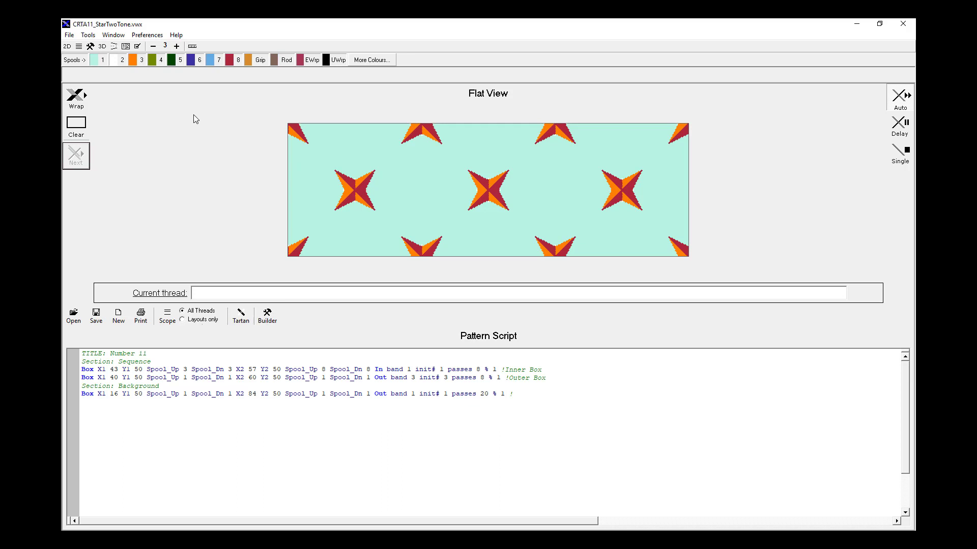
{"action": "left_click", "coordinate": [103, 47]}
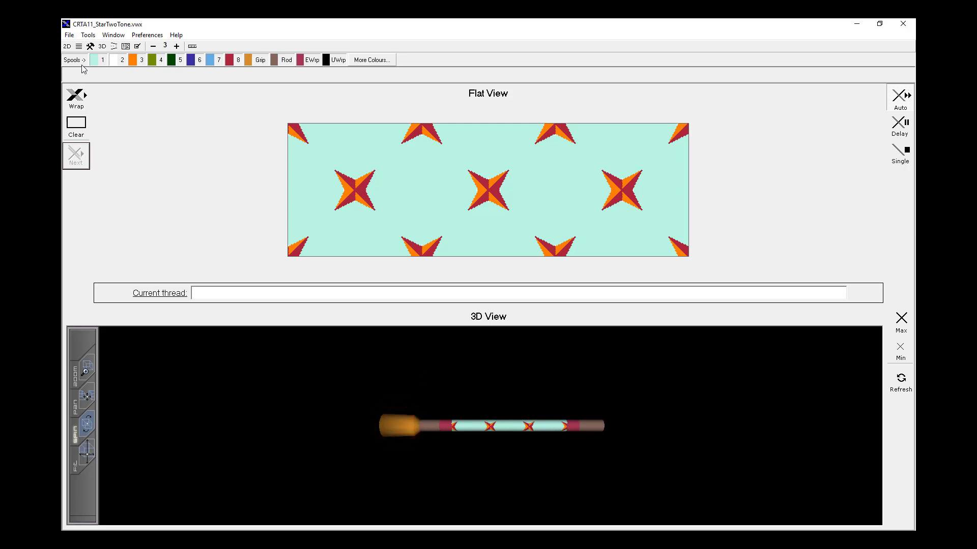
{"action": "left_click", "coordinate": [79, 47]}
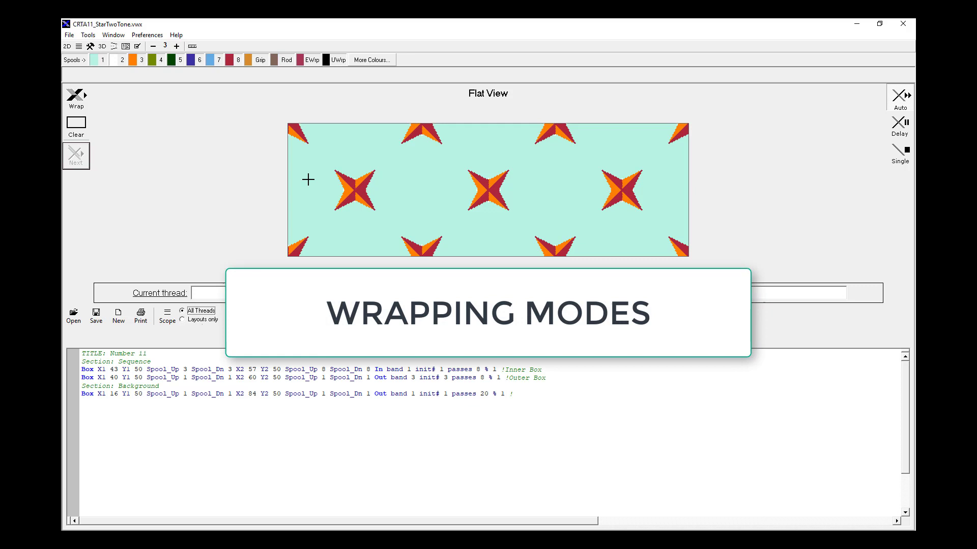
Wrap all threads in Auto mode, giving three two-tone stars on mint
{"action": "left_click", "coordinate": [79, 100]}
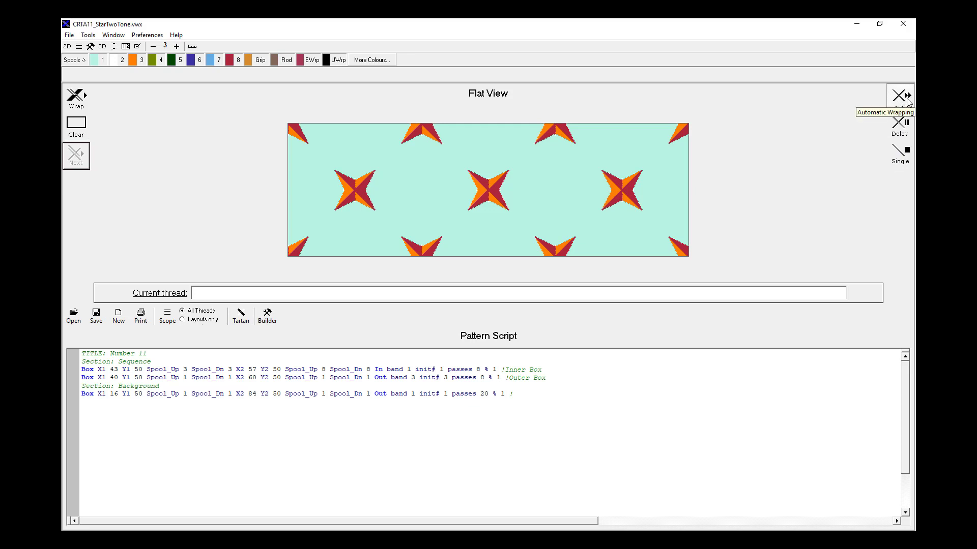
Switch to Delay mode, clear the Flat View, and rewrap with delays between threads
{"action": "left_click", "coordinate": [903, 132]}
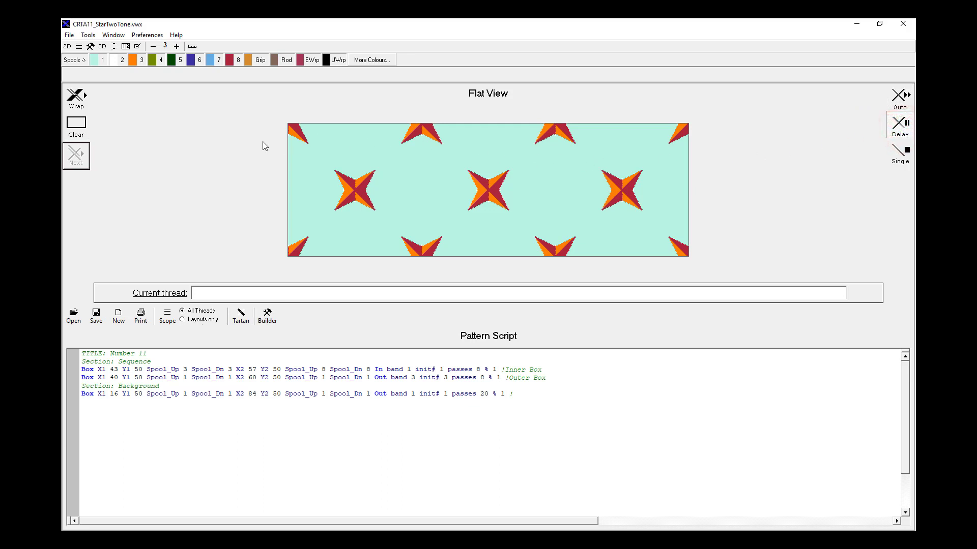
{"action": "left_click", "coordinate": [84, 127]}
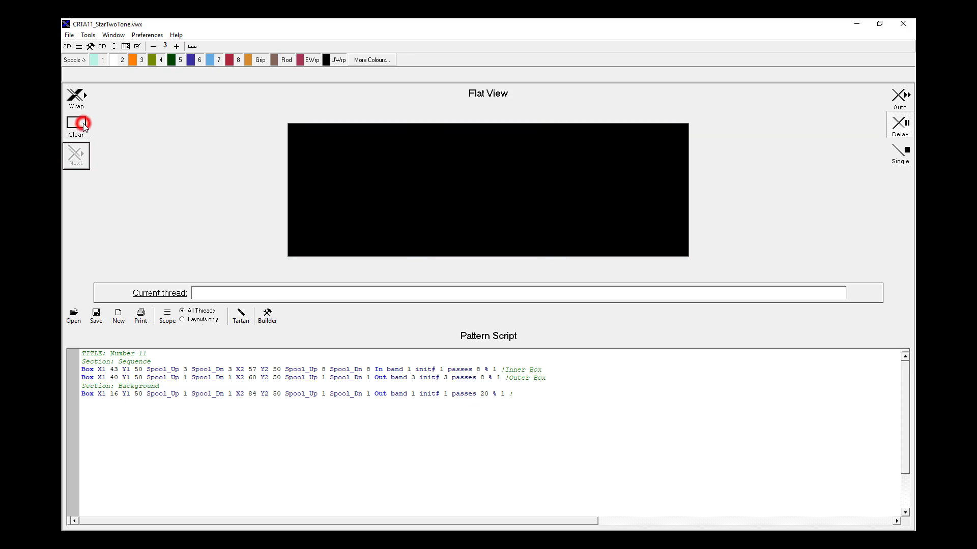
{"action": "left_click", "coordinate": [74, 98]}
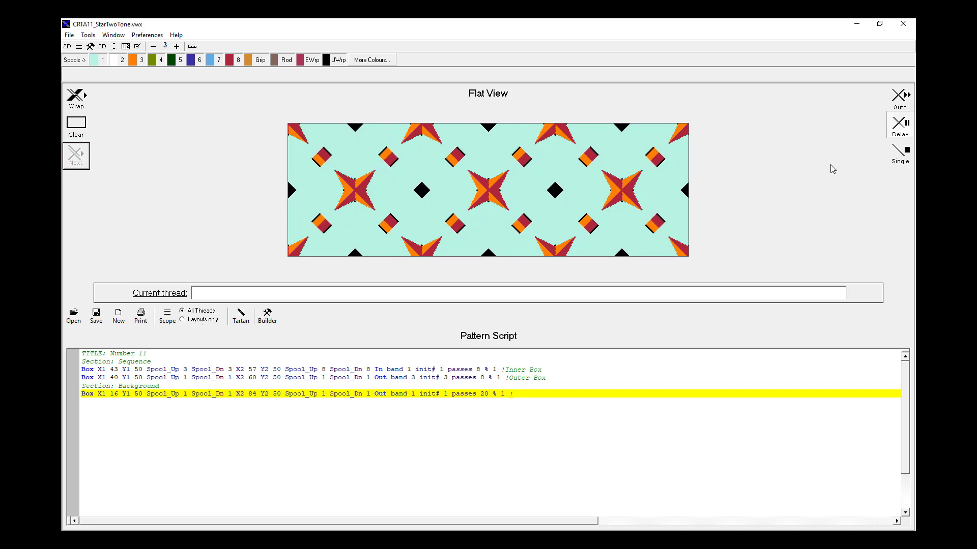
Switch to Single mode, clear the Flat View, and start a thread-by-thread wrap
{"action": "left_click", "coordinate": [902, 104]}
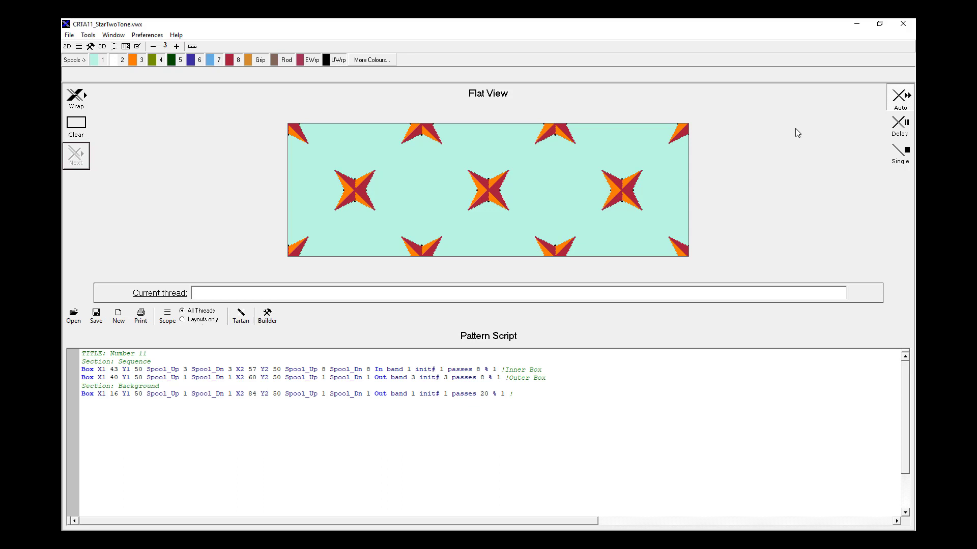
{"action": "left_click", "coordinate": [899, 158]}
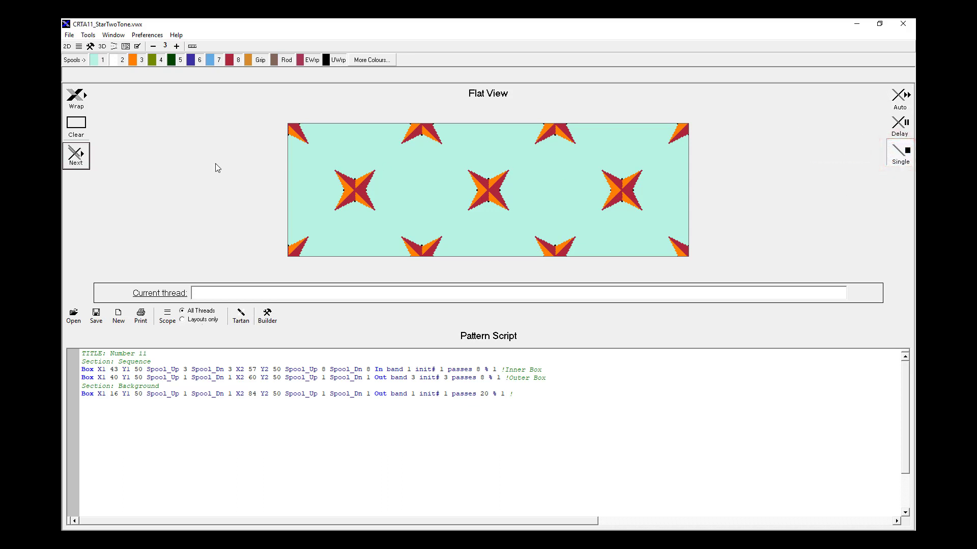
{"action": "left_click", "coordinate": [77, 125]}
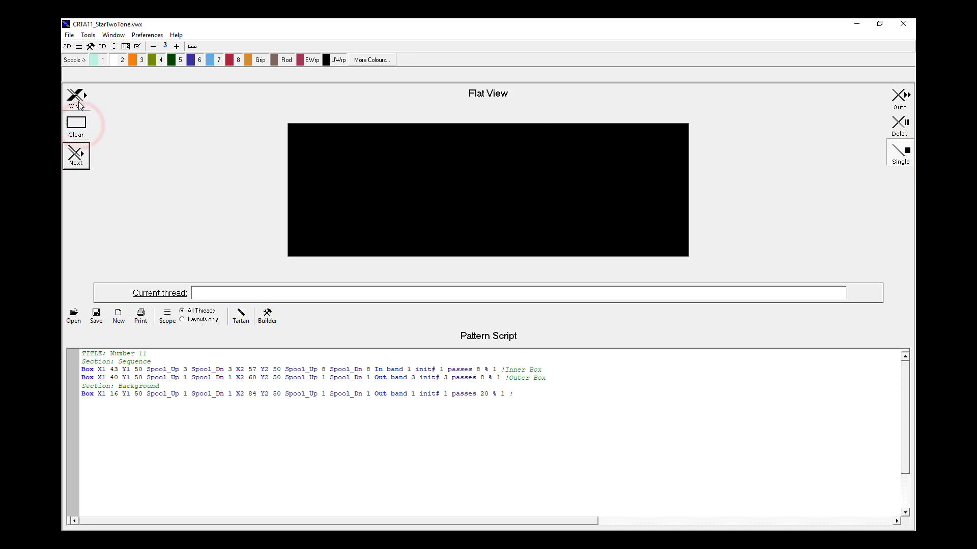
{"action": "left_click", "coordinate": [79, 102]}
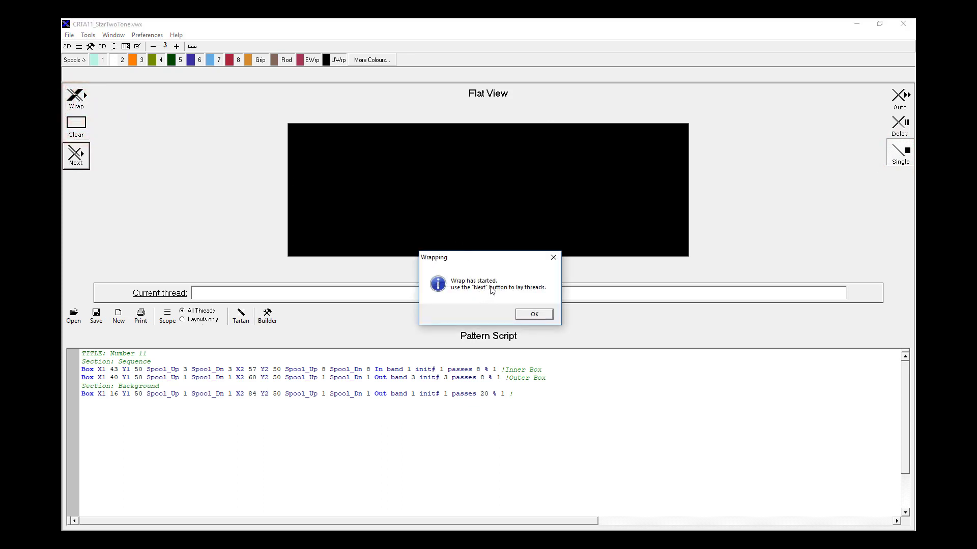
Dismiss the wrapping notice and step through Inner Box and Outer Box threads with Next
{"action": "left_click", "coordinate": [539, 316]}
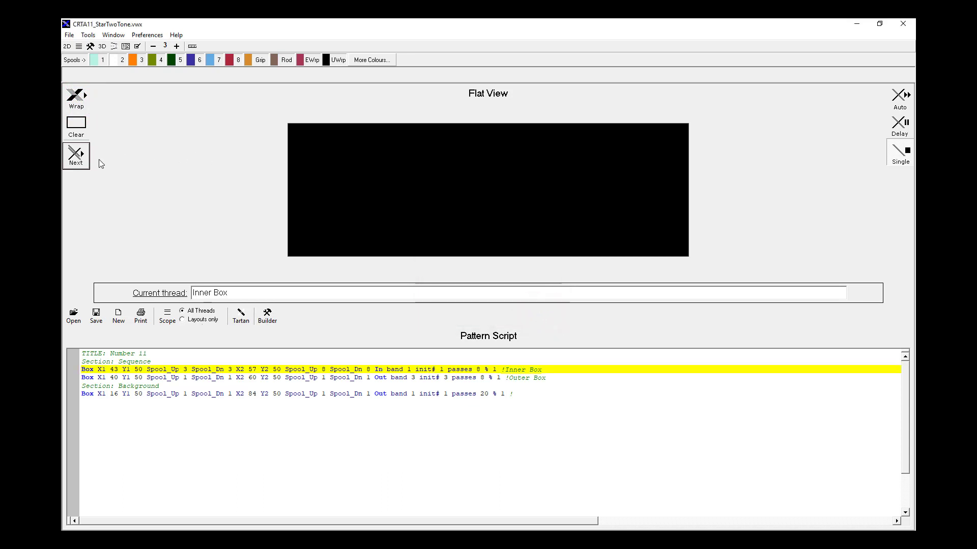
{"action": "left_click", "coordinate": [77, 156]}
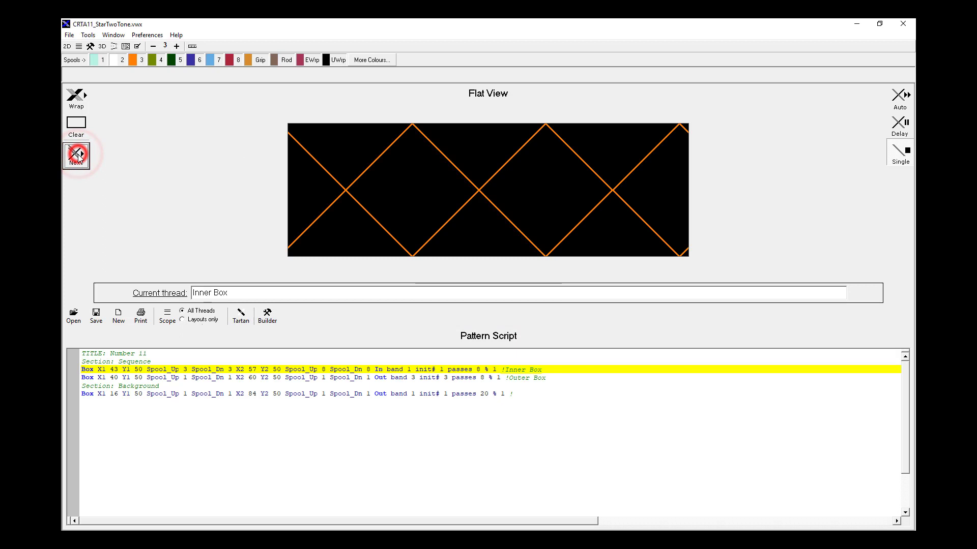
{"action": "left_click", "coordinate": [76, 155]}
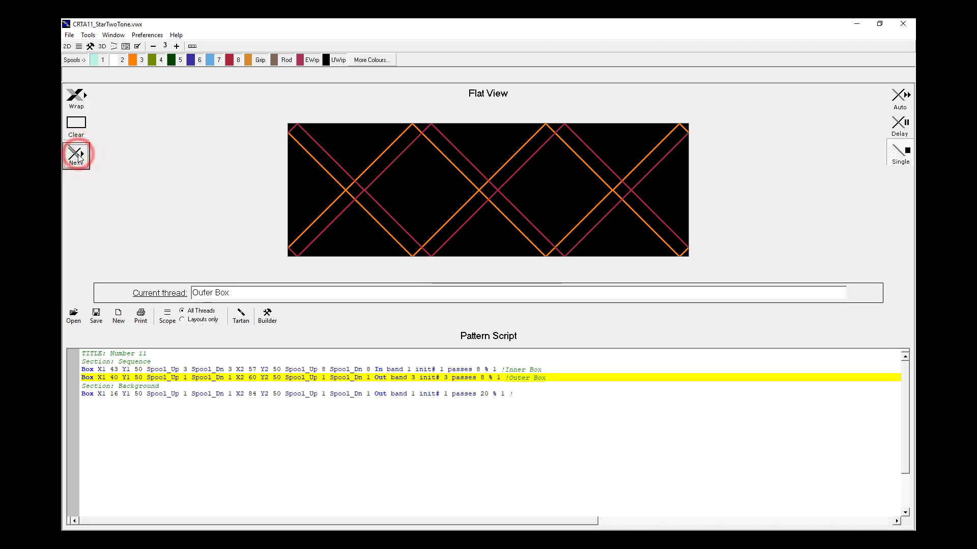
{"action": "left_click", "coordinate": [76, 155]}
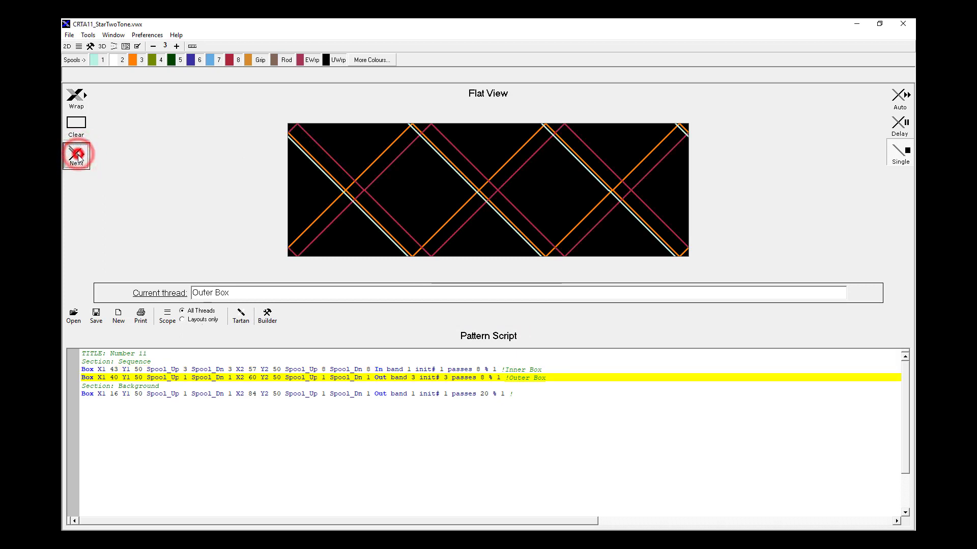
{"action": "left_click", "coordinate": [76, 155]}
{"action": "left_click", "coordinate": [76, 155]}
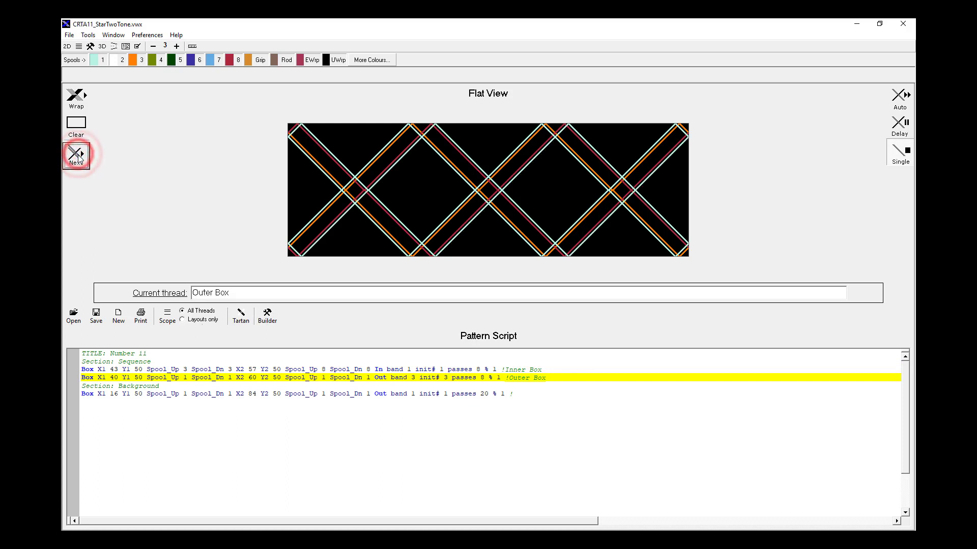
{"action": "left_click", "coordinate": [77, 155]}
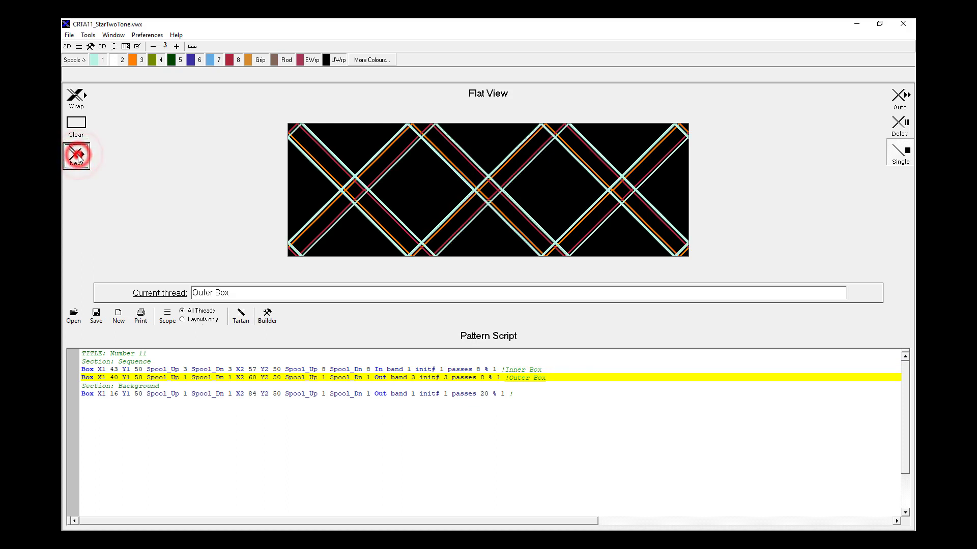
{"action": "left_click", "coordinate": [76, 155]}
{"action": "left_click", "coordinate": [77, 157]}
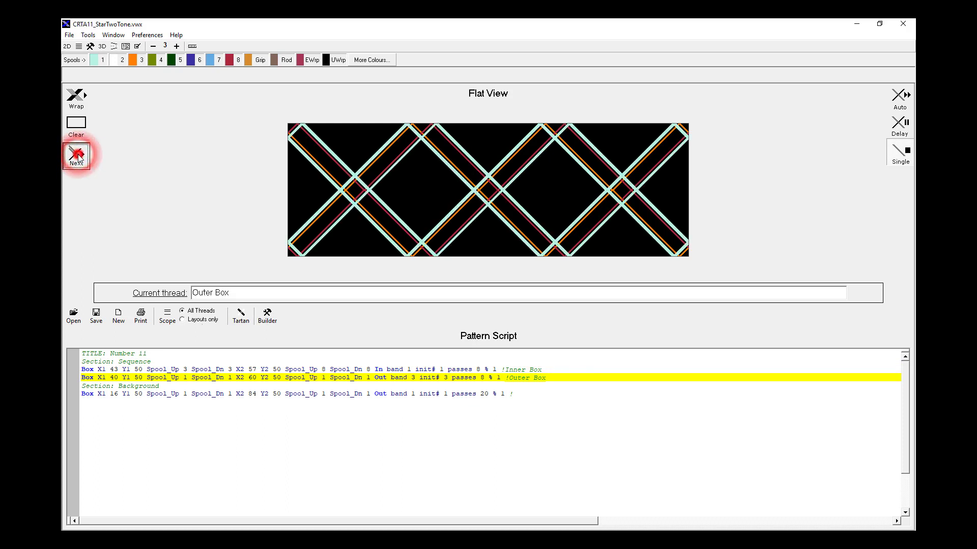
{"action": "left_click", "coordinate": [78, 157]}
{"action": "left_click", "coordinate": [78, 156]}
{"action": "left_click", "coordinate": [78, 157]}
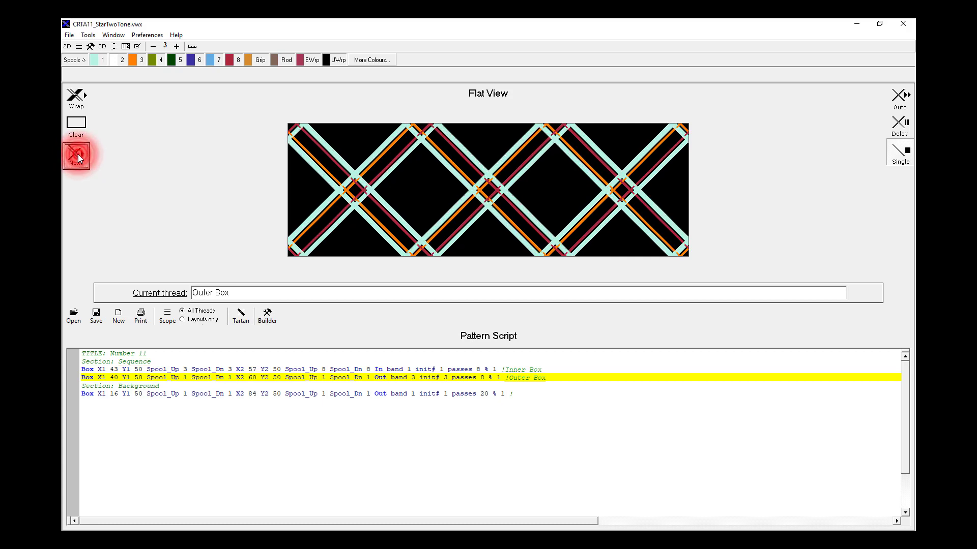
{"action": "left_click", "coordinate": [77, 157]}
{"action": "left_click", "coordinate": [77, 157]}
{"action": "left_click", "coordinate": [77, 156]}
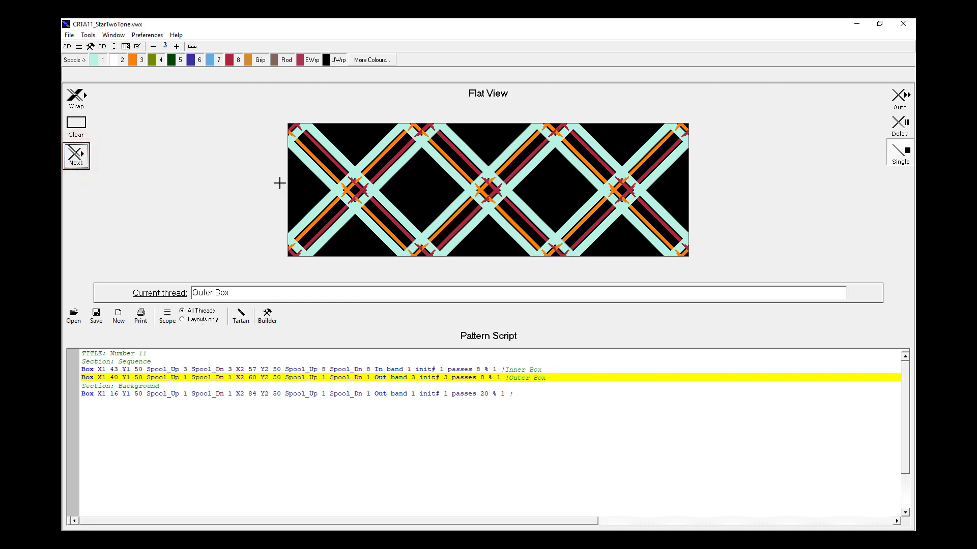
{"action": "left_click", "coordinate": [103, 49]}
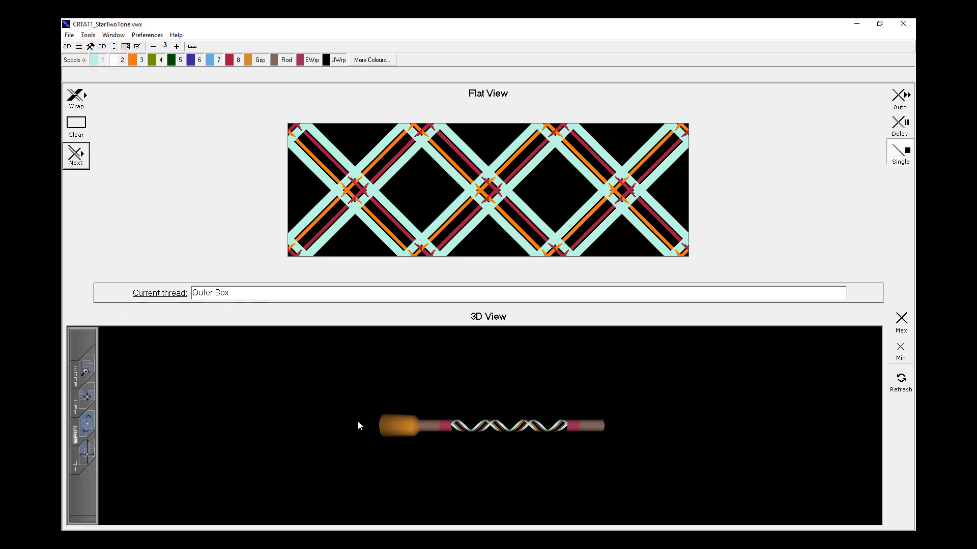
{"action": "left_click", "coordinate": [85, 452]}
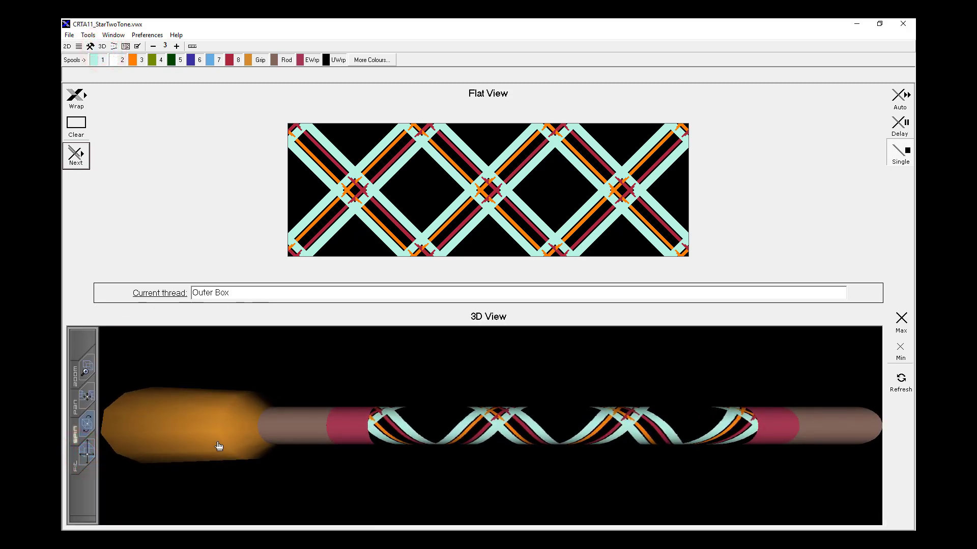
{"action": "left_click", "coordinate": [490, 430]}
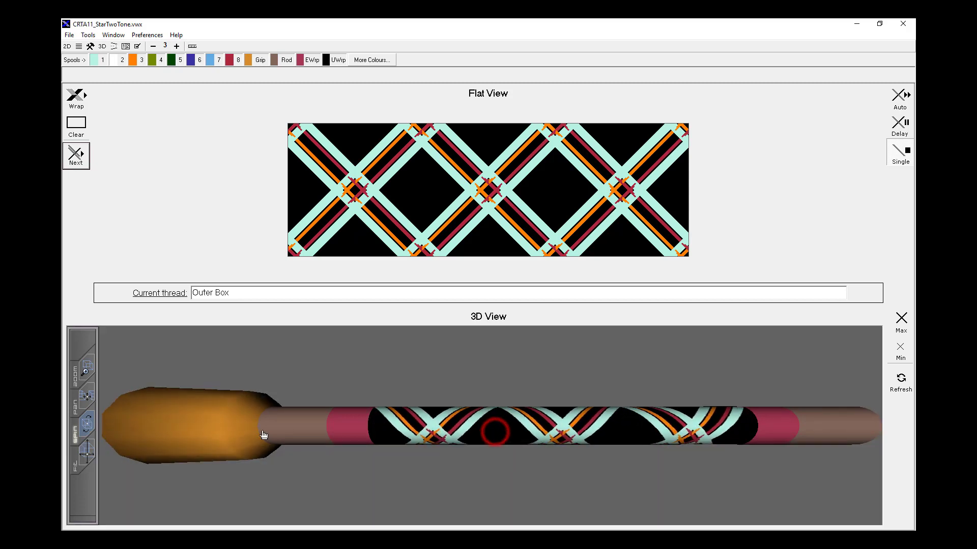
{"action": "left_click", "coordinate": [222, 430]}
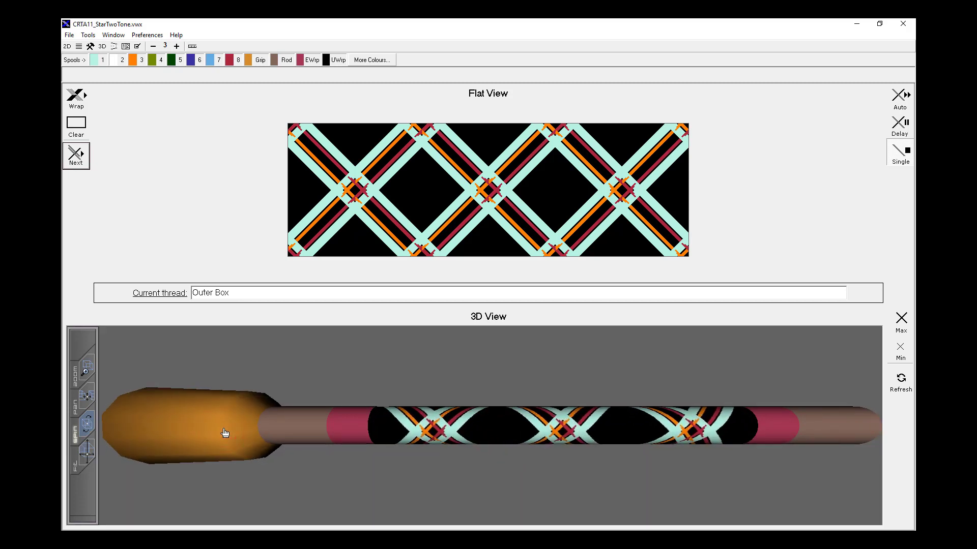
{"action": "left_click", "coordinate": [79, 46]}
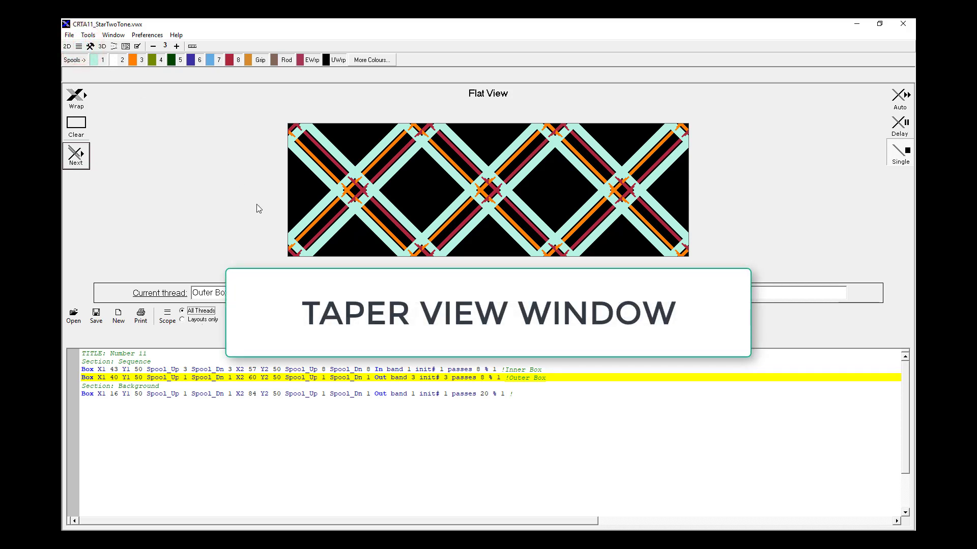
Complete the wrap in Auto mode and show the Taper View for 12 mm butt, 11 mm tip
{"action": "left_click", "coordinate": [900, 98]}
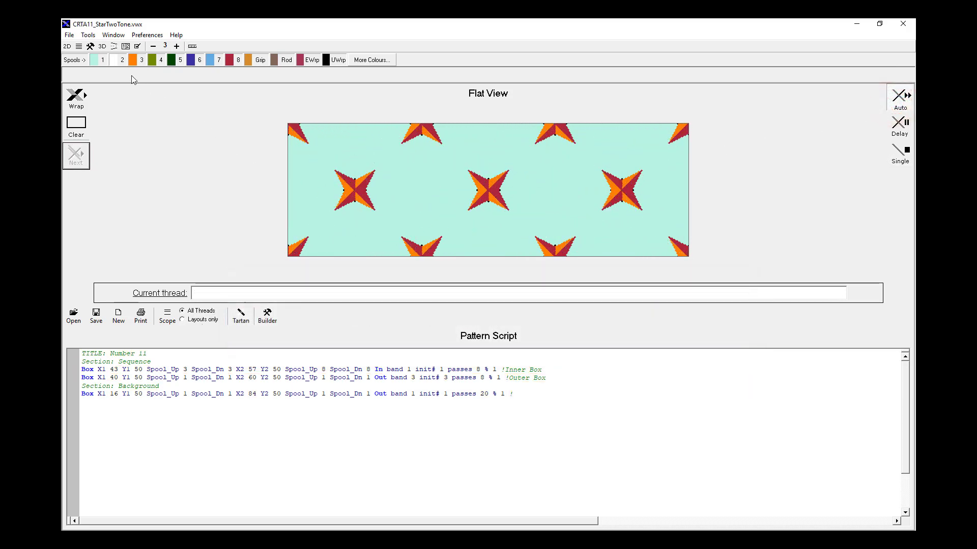
{"action": "left_click", "coordinate": [115, 36]}
{"action": "left_click", "coordinate": [245, 154]}
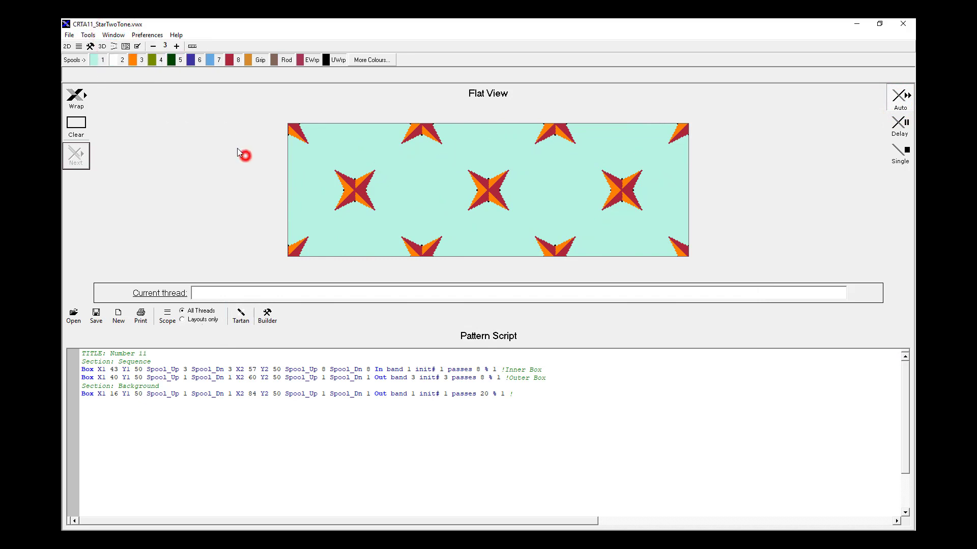
{"action": "left_click", "coordinate": [114, 46]}
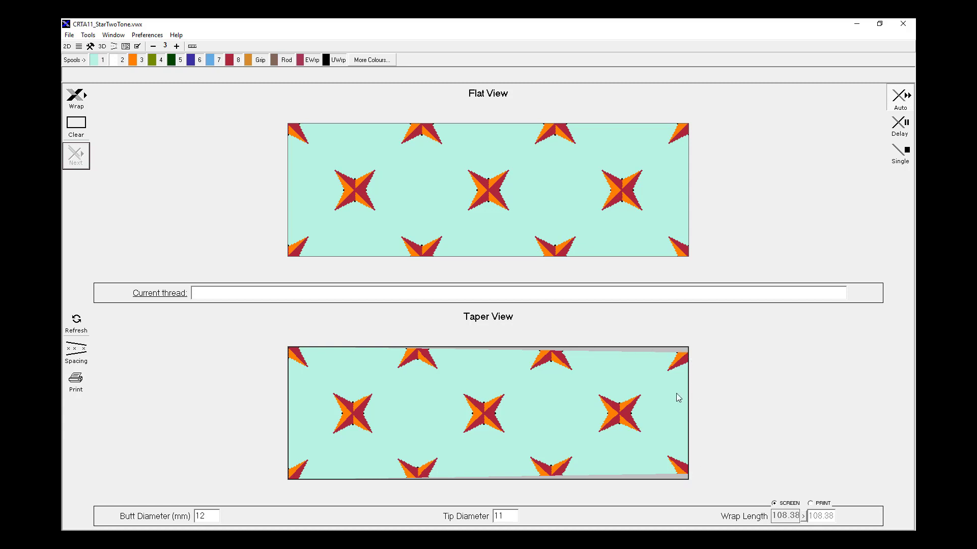
Change the tip diameter from 11 to 9 against the 12 butt and refresh the taper view (wrap length 98.96)
{"action": "left_click", "coordinate": [206, 515]}
{"action": "double_click", "coordinate": [504, 515]}
{"action": "type", "text": "9"}
{"action": "left_click", "coordinate": [76, 323]}
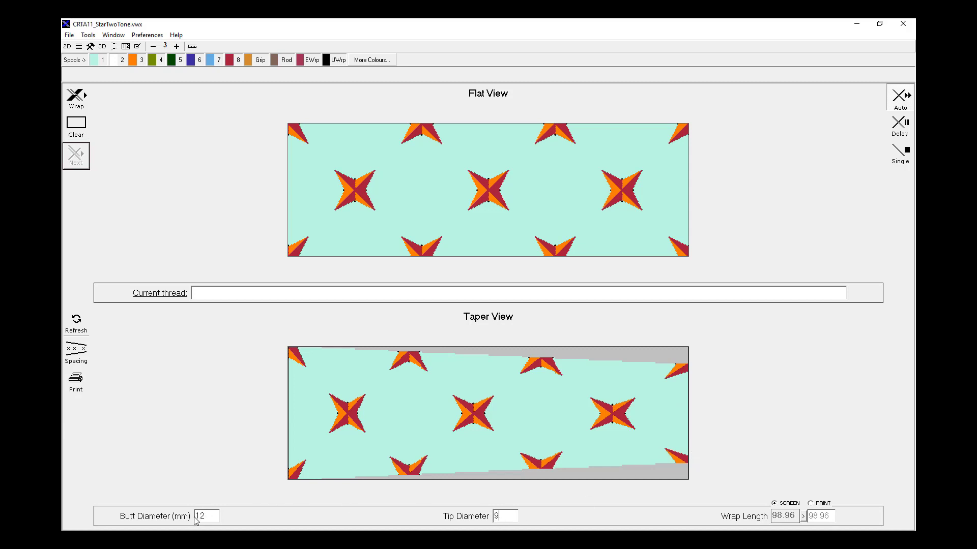
{"action": "left_click", "coordinate": [503, 513]}
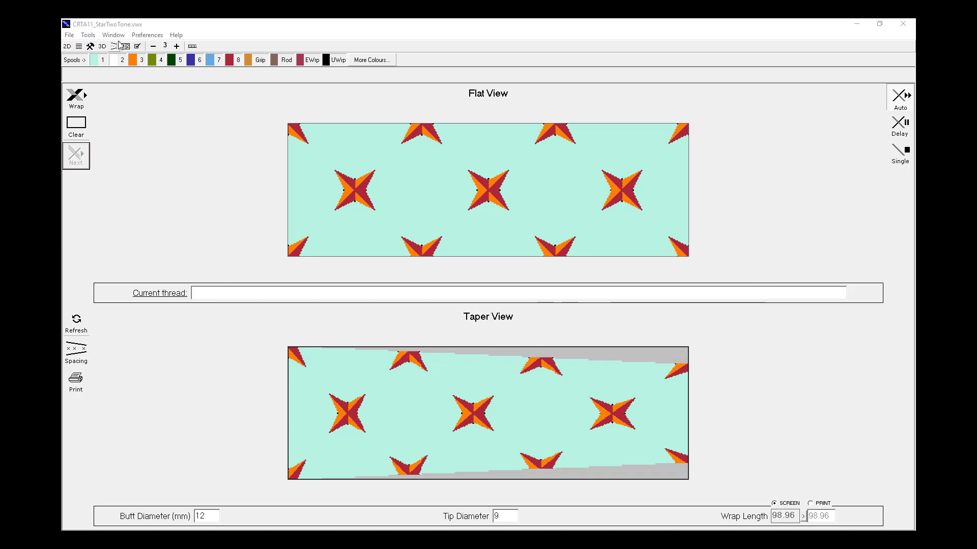
Set the Flat View thread width preference to 1 (Thinnest) and apply it
{"action": "left_click", "coordinate": [155, 36]}
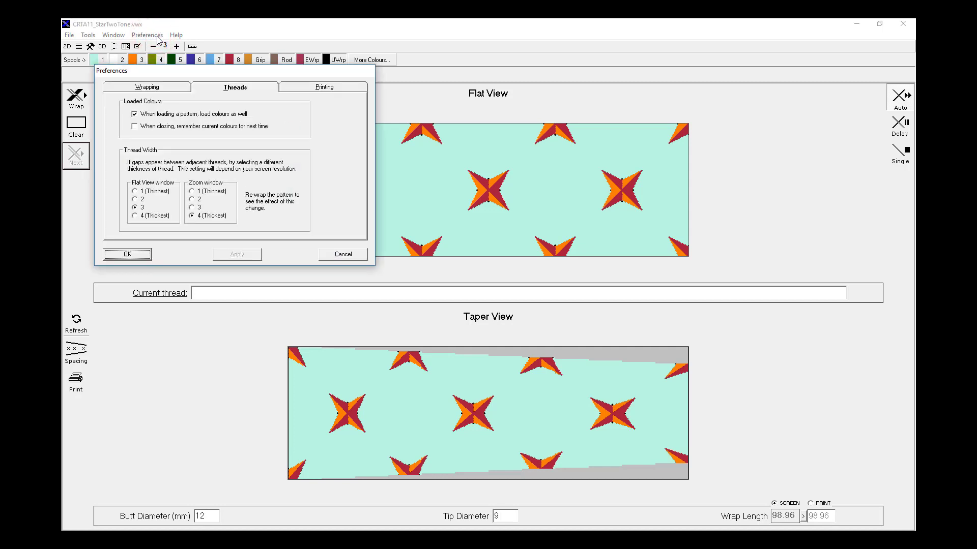
{"action": "left_click_drag", "start_coordinate": [285, 71], "coordinate": [369, 232]}
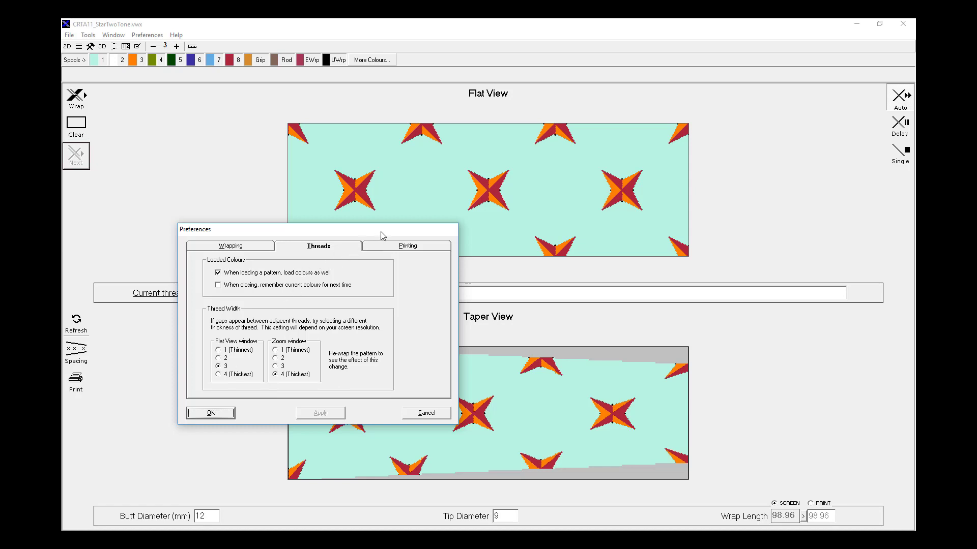
{"action": "left_click_drag", "start_coordinate": [384, 236], "coordinate": [331, 225]}
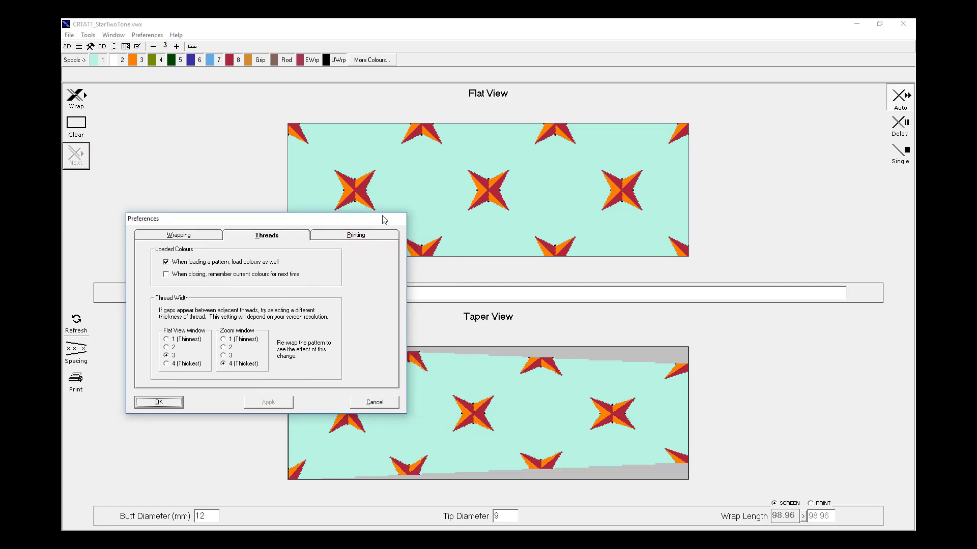
{"action": "left_click_drag", "start_coordinate": [373, 225], "coordinate": [421, 283]}
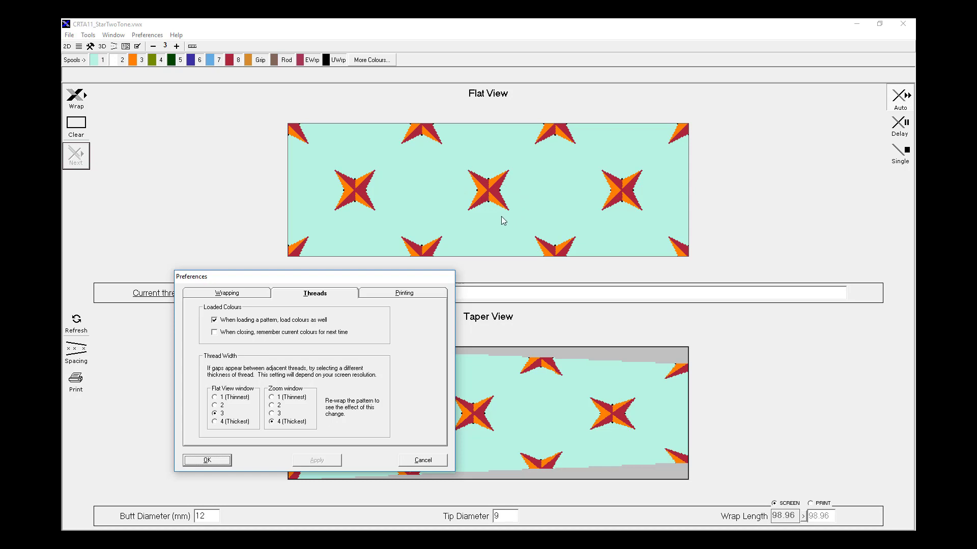
{"action": "left_click", "coordinate": [215, 398]}
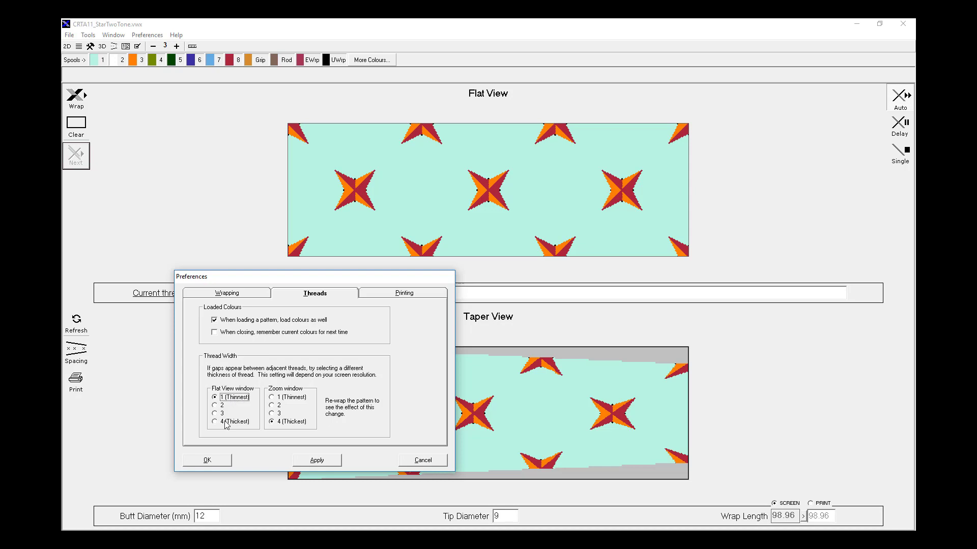
{"action": "left_click", "coordinate": [325, 460]}
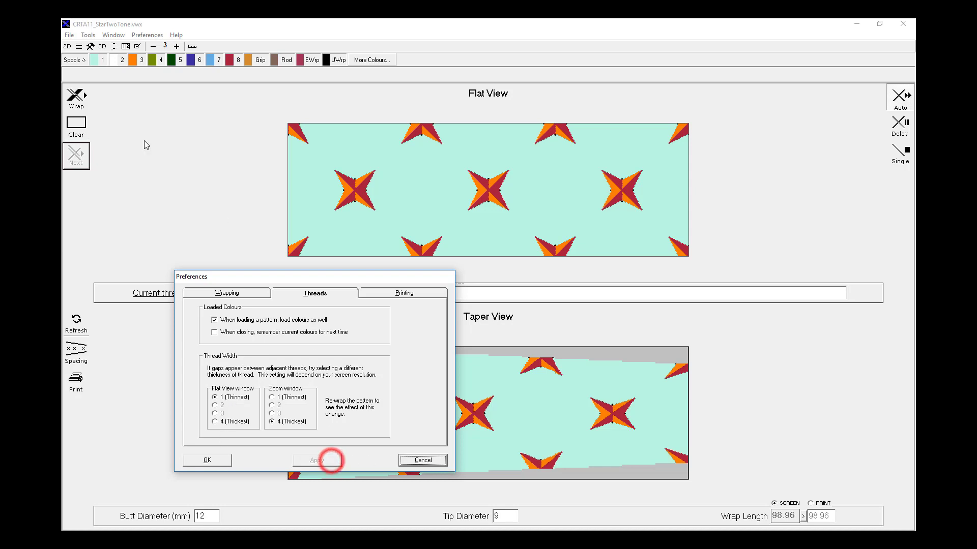
{"action": "left_click", "coordinate": [72, 120]}
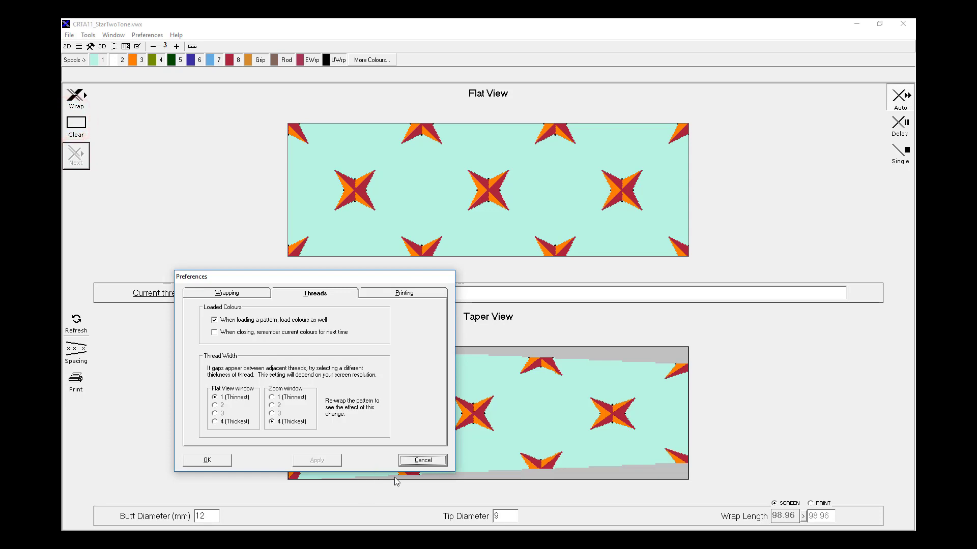
{"action": "left_click", "coordinate": [208, 459]}
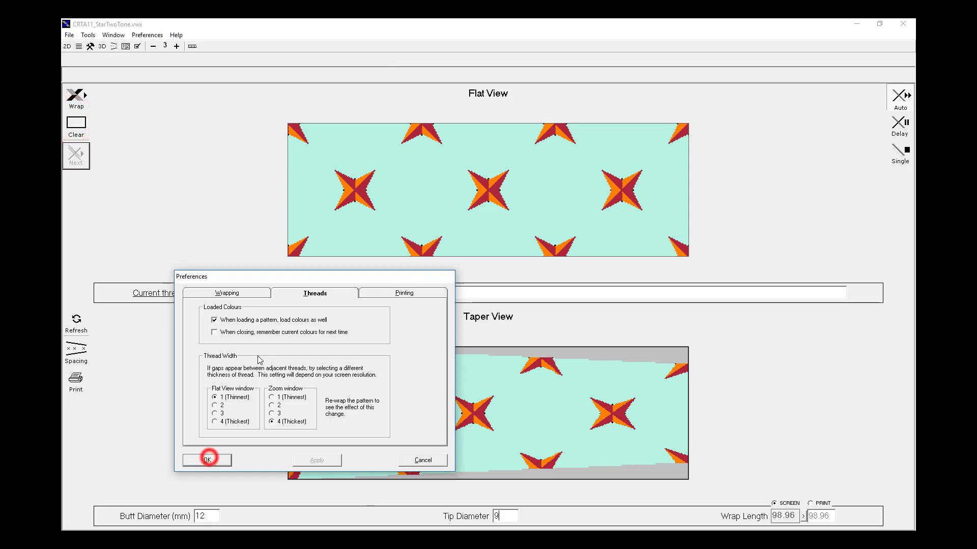
Rewrap the pattern with thinnest threads, then set Flat View thread width to 2 and rewrap
{"action": "left_click", "coordinate": [76, 123]}
{"action": "left_click", "coordinate": [79, 100]}
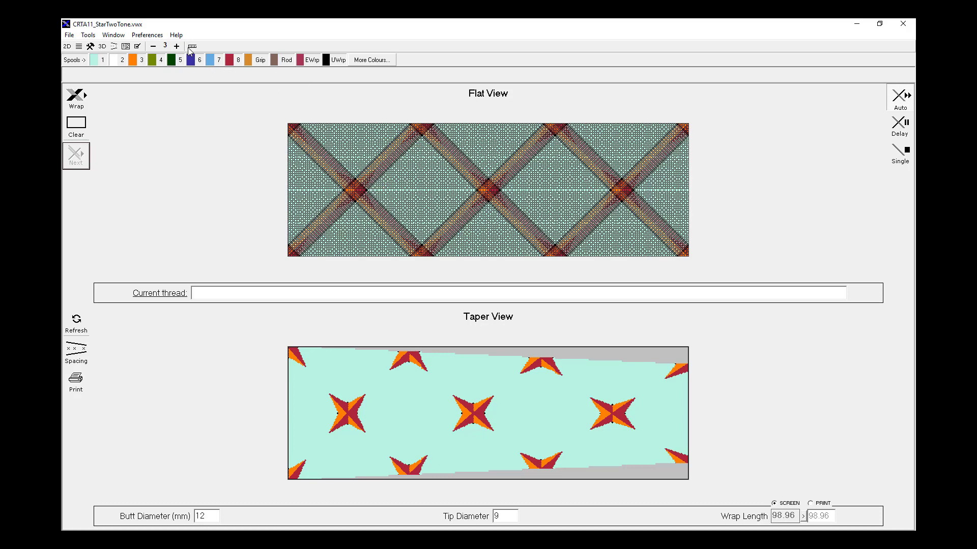
{"action": "left_click", "coordinate": [147, 35]}
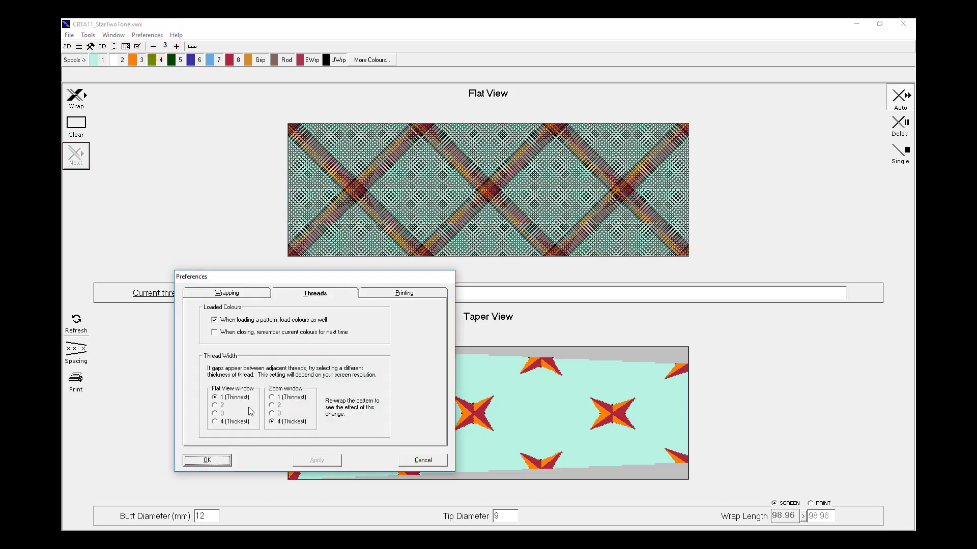
{"action": "left_click", "coordinate": [214, 405]}
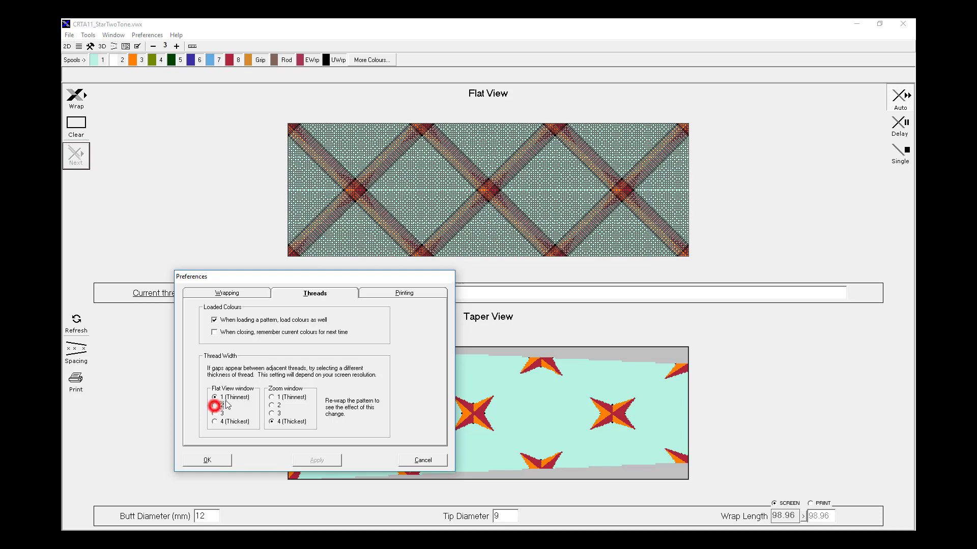
{"action": "left_click", "coordinate": [218, 460]}
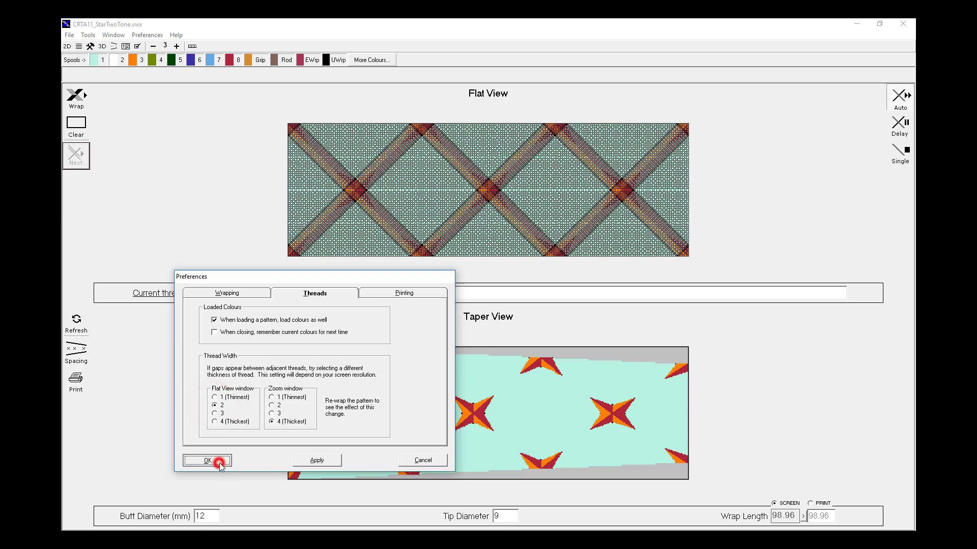
{"action": "left_click", "coordinate": [77, 123]}
{"action": "left_click", "coordinate": [76, 97]}
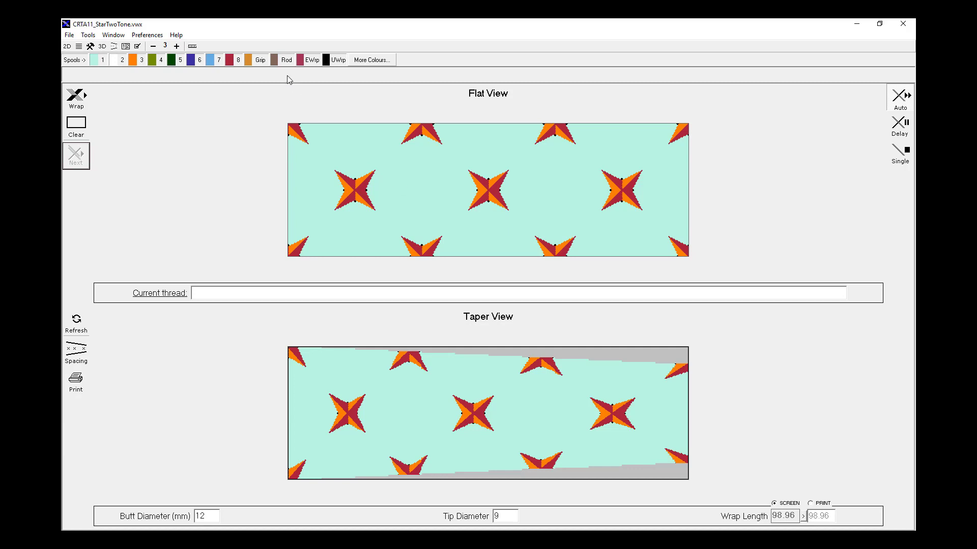
Set Flat View thread width to 3 and clear and rewrap the star pattern at that width
{"action": "left_click", "coordinate": [148, 35]}
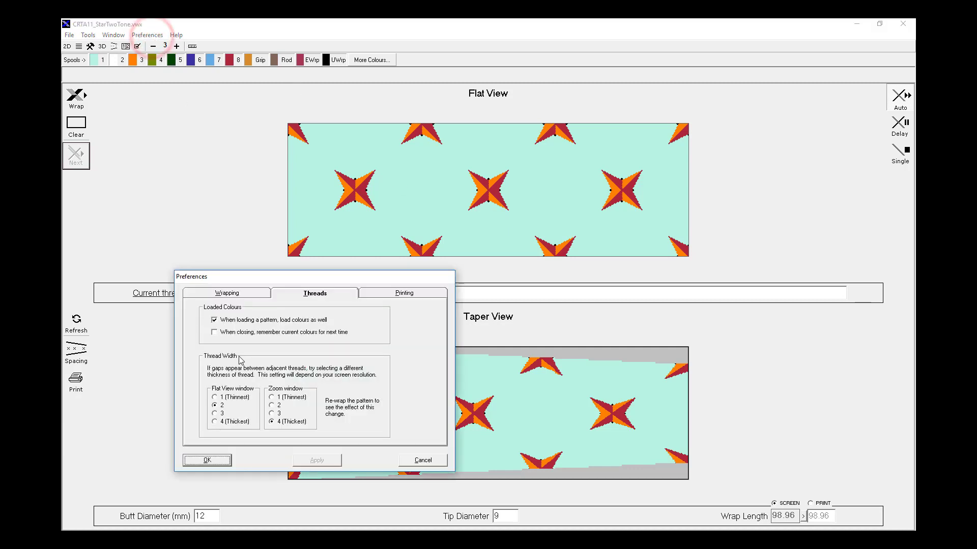
{"action": "left_click", "coordinate": [214, 413]}
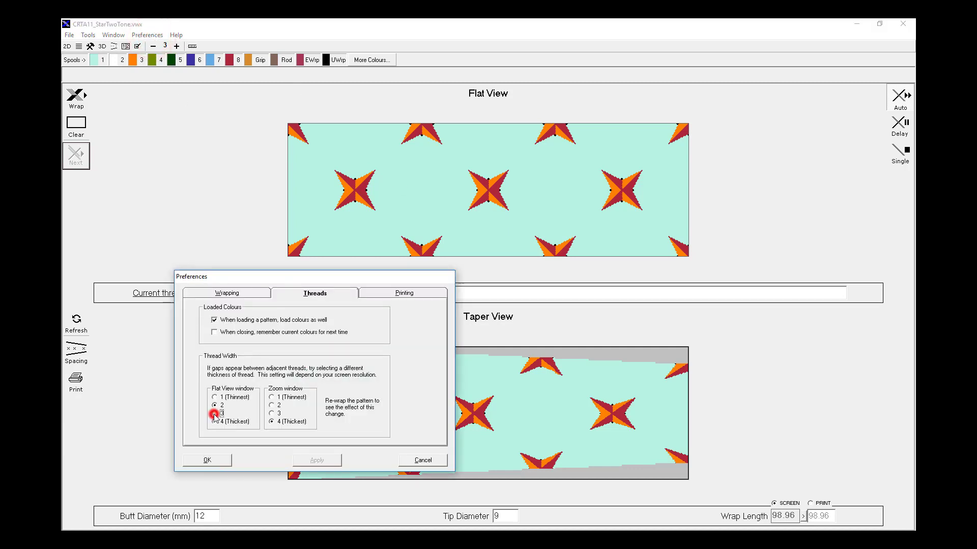
{"action": "left_click", "coordinate": [219, 461]}
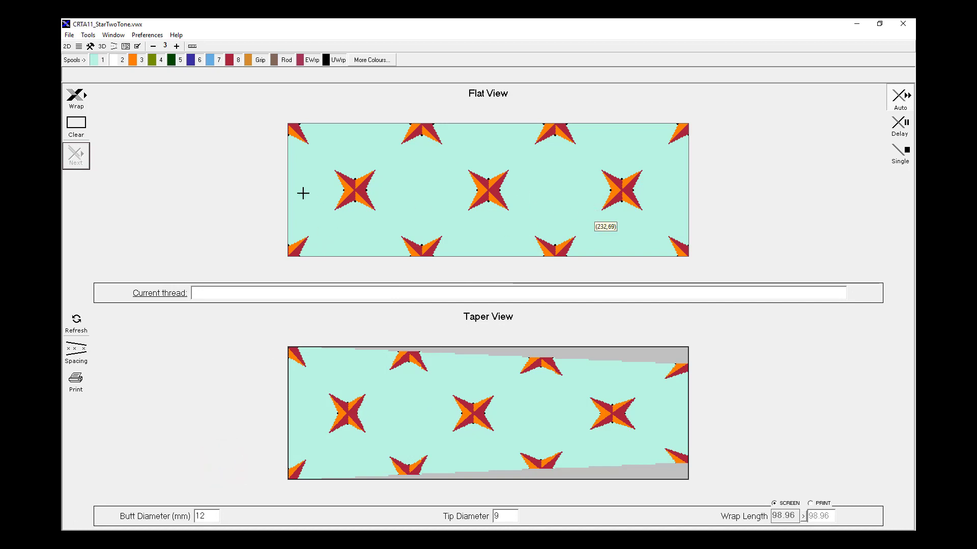
{"action": "left_click", "coordinate": [76, 124]}
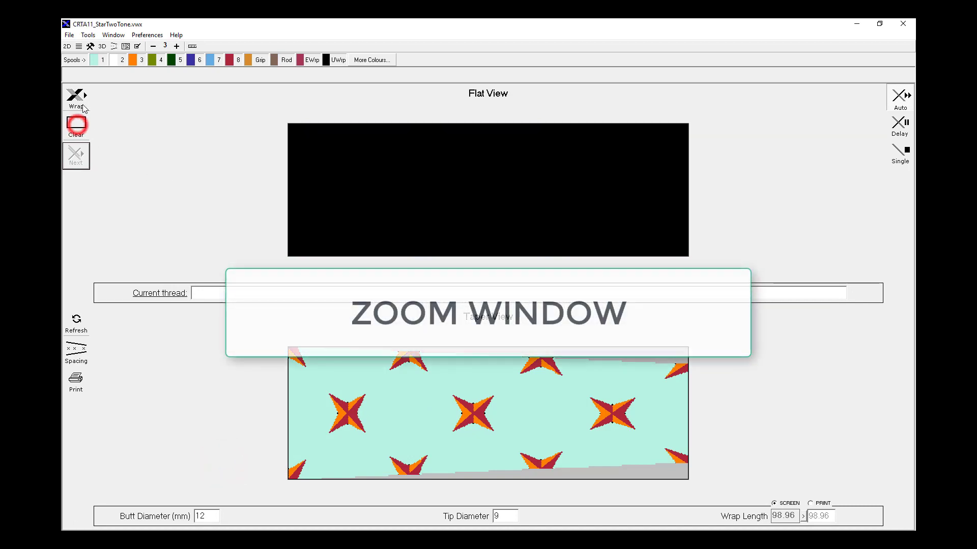
{"action": "left_click", "coordinate": [77, 97]}
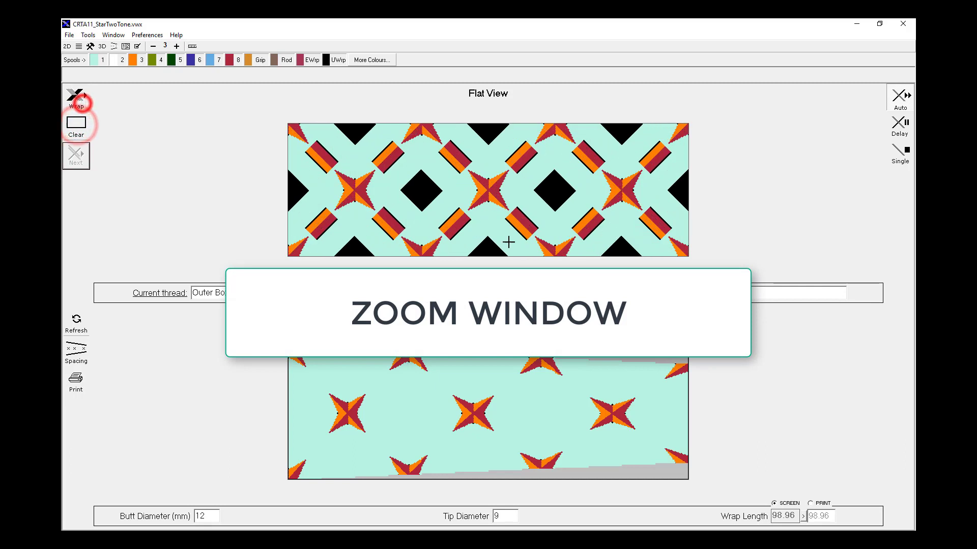
{"action": "left_click", "coordinate": [147, 34]}
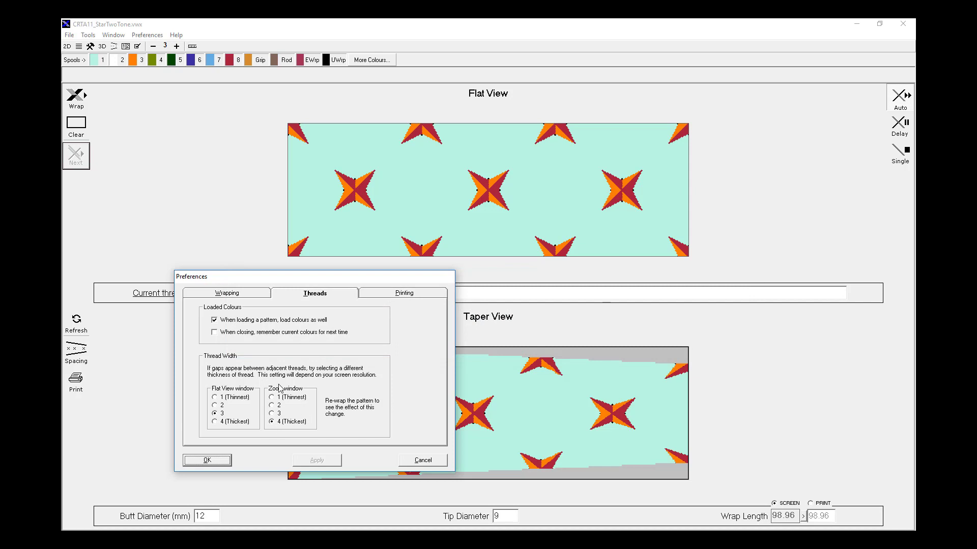
{"action": "left_click", "coordinate": [227, 466]}
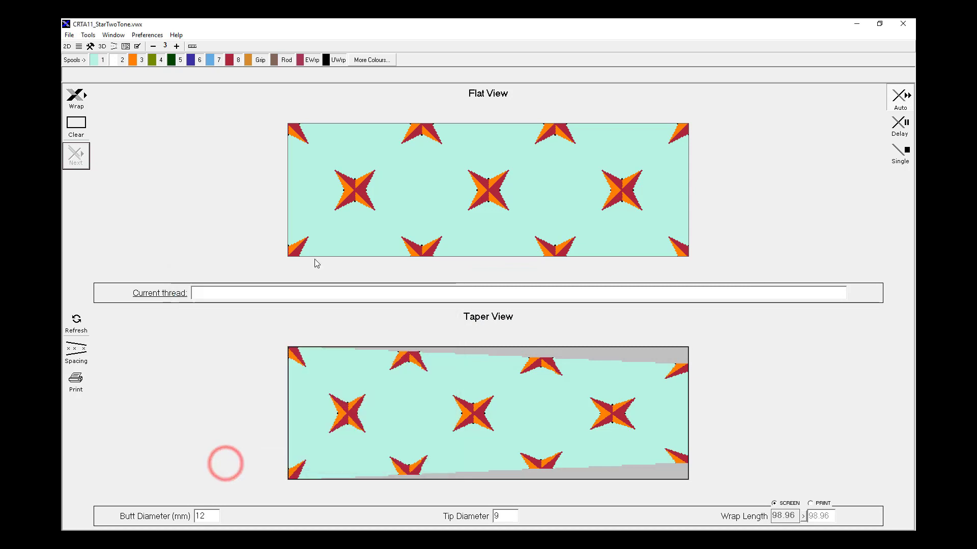
{"action": "left_click", "coordinate": [116, 36]}
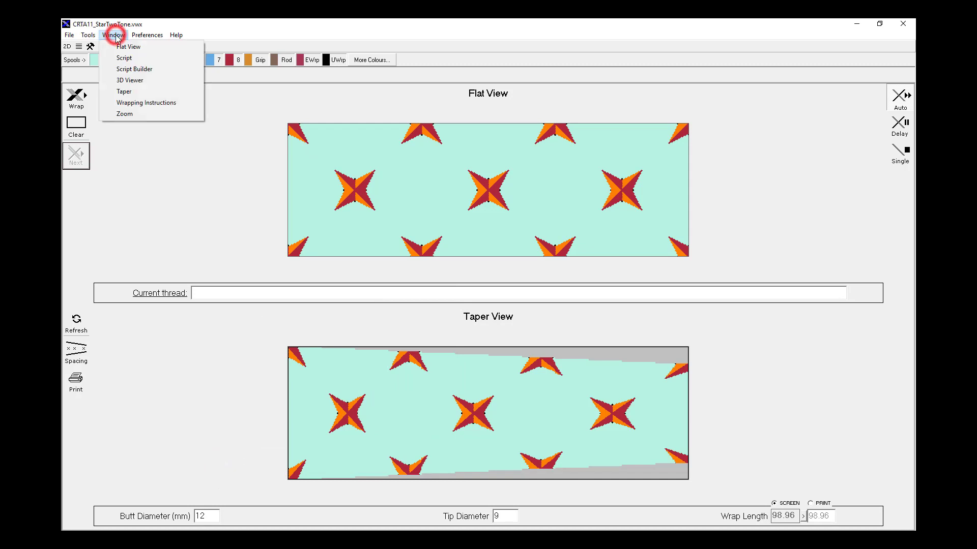
{"action": "left_click", "coordinate": [121, 116]}
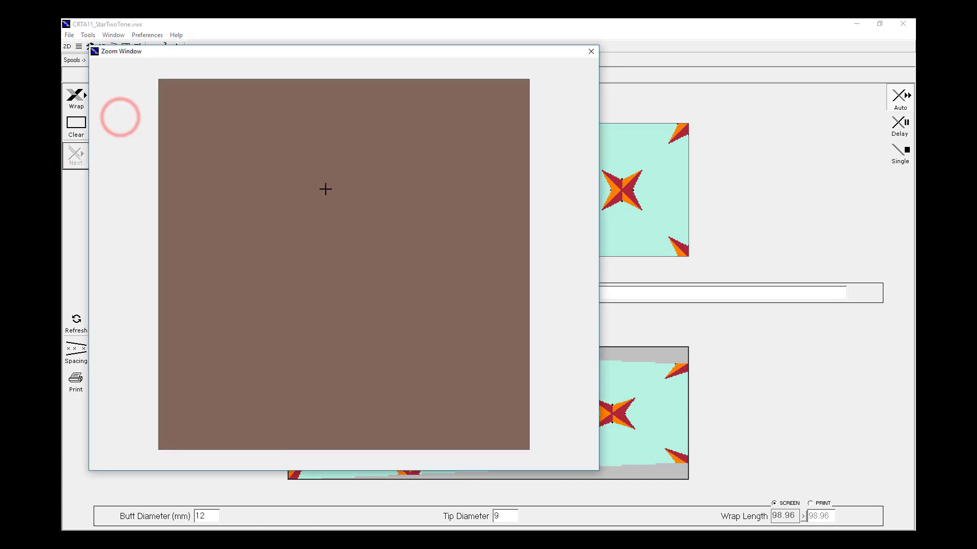
{"action": "left_click_drag", "start_coordinate": [460, 55], "coordinate": [629, 83]}
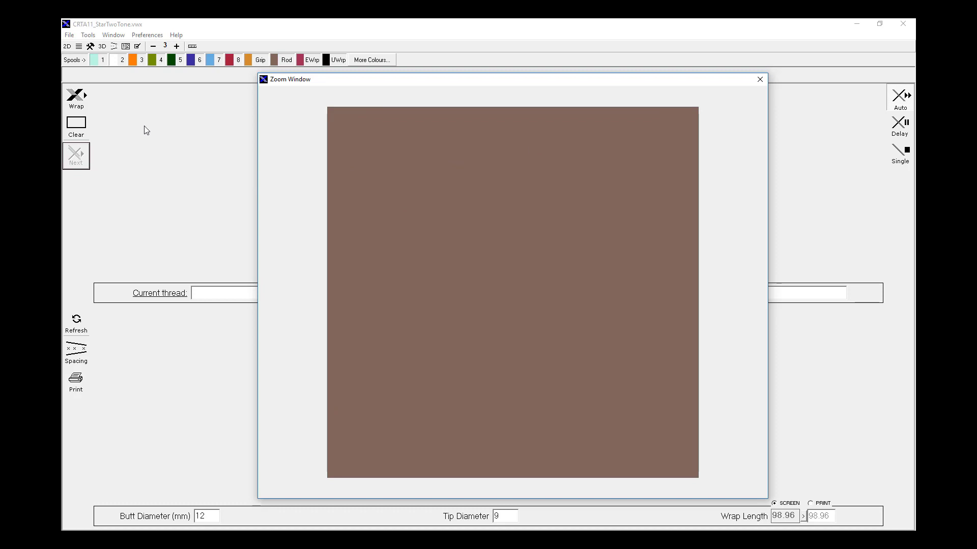
{"action": "left_click", "coordinate": [77, 98]}
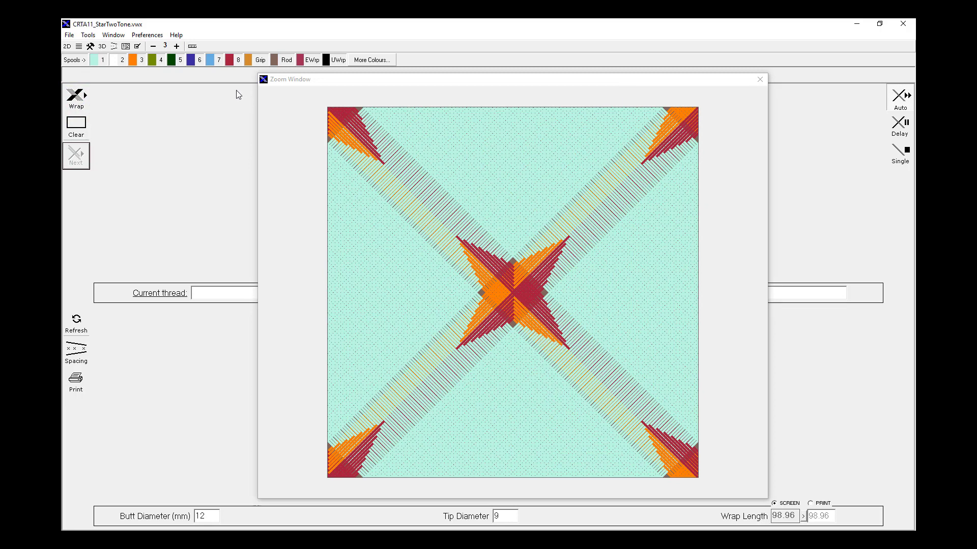
{"action": "left_click", "coordinate": [147, 35]}
{"action": "left_click", "coordinate": [152, 47]}
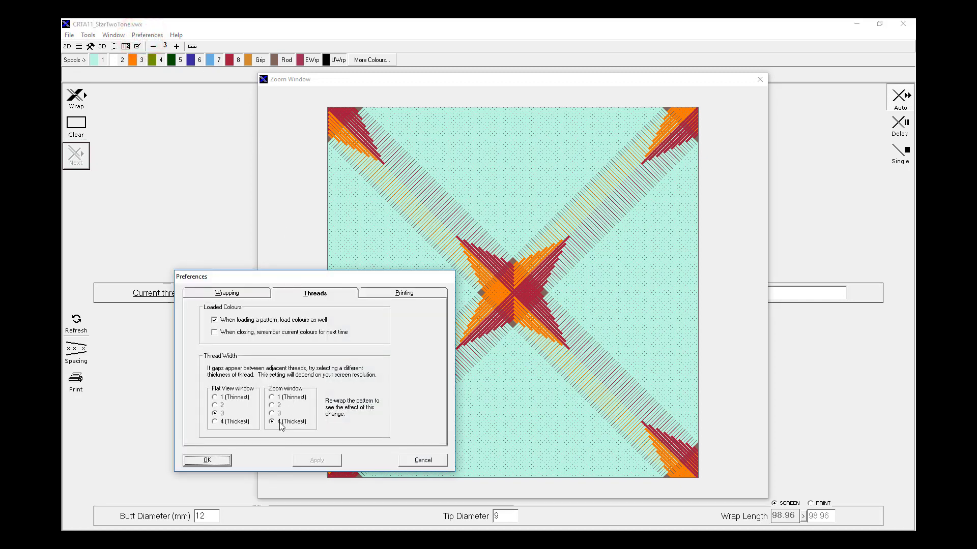
{"action": "left_click", "coordinate": [208, 461]}
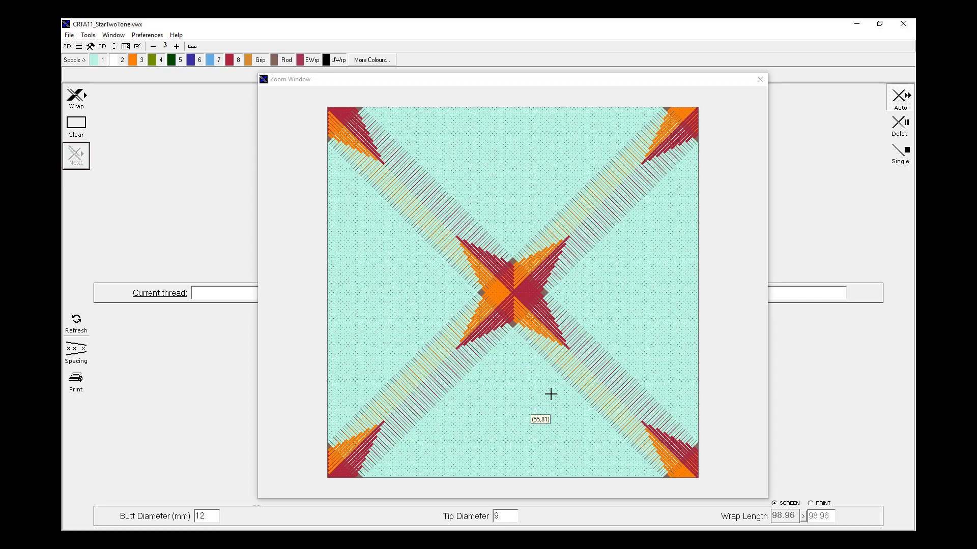
{"action": "left_click", "coordinate": [759, 80]}
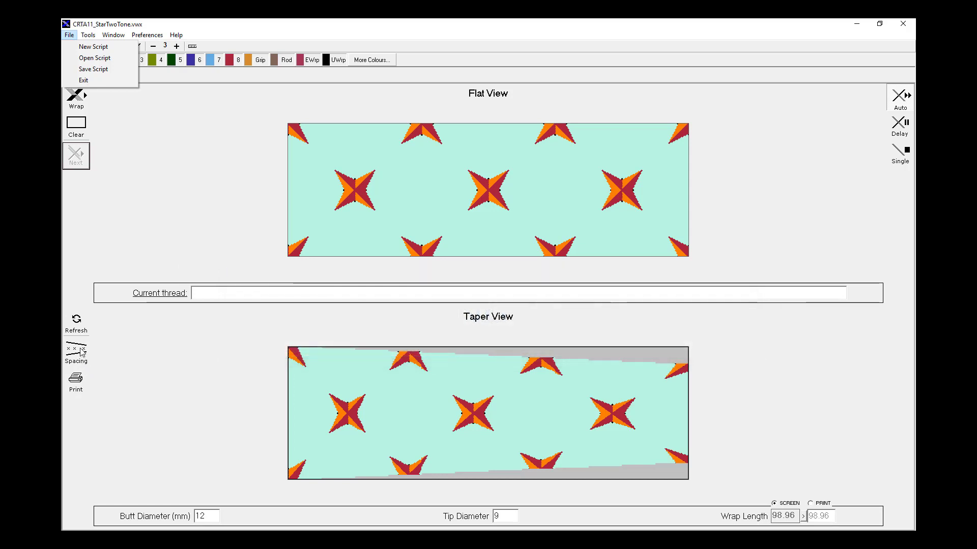
Draw the spacing list's dashed markers labelled 0, 28.3, 61.3, 14.1, 44.8 and 80.1 on the Flat View
{"action": "left_click", "coordinate": [80, 350]}
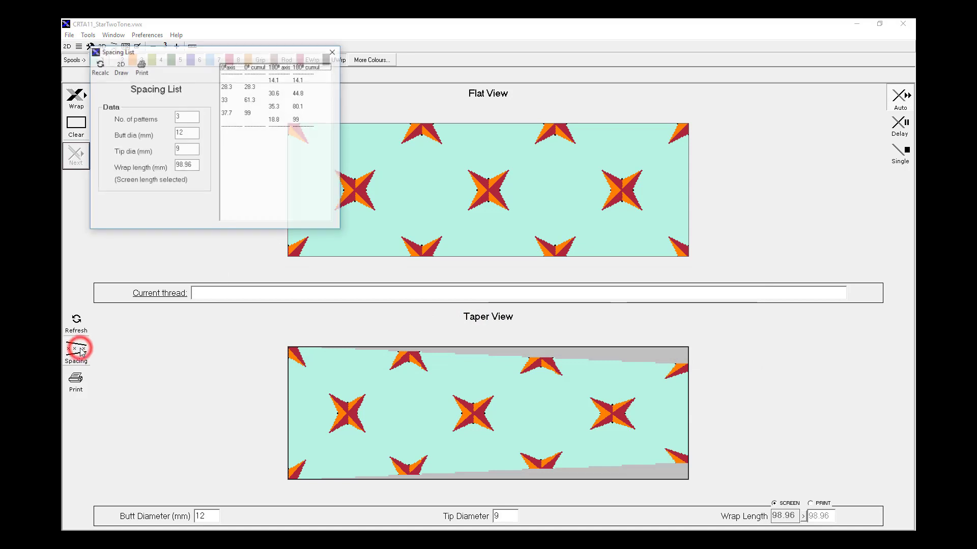
{"action": "left_click_drag", "start_coordinate": [277, 49], "coordinate": [325, 220]}
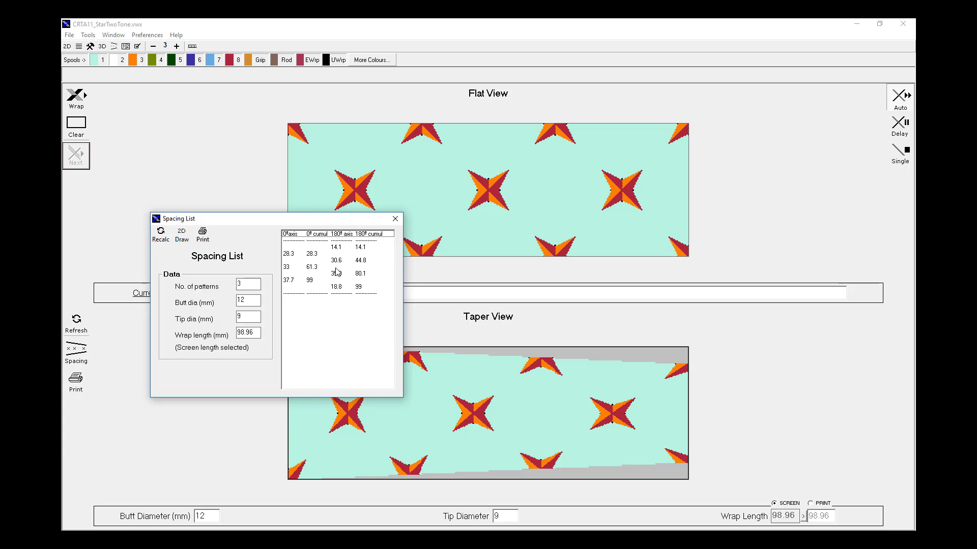
{"action": "left_click_drag", "start_coordinate": [355, 225], "coordinate": [334, 281]}
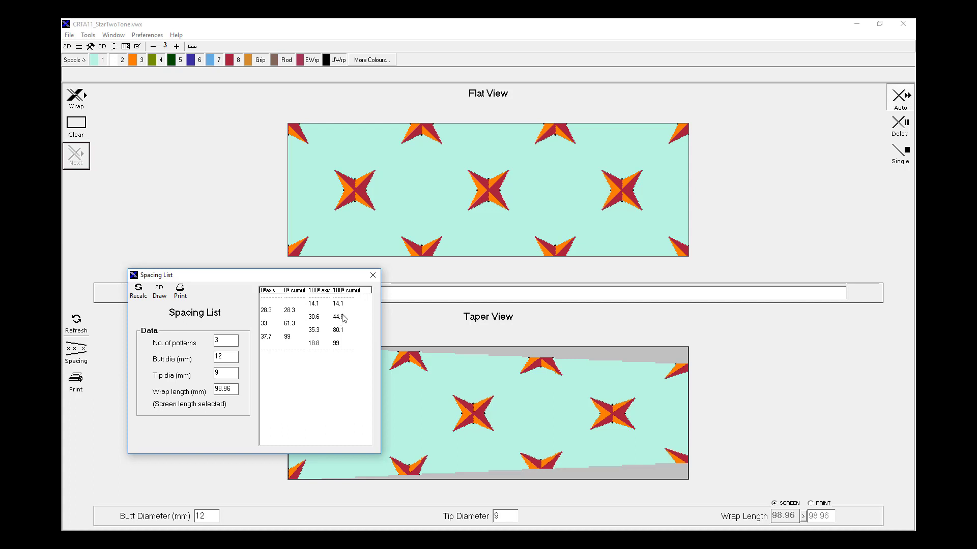
{"action": "left_click", "coordinate": [160, 292]}
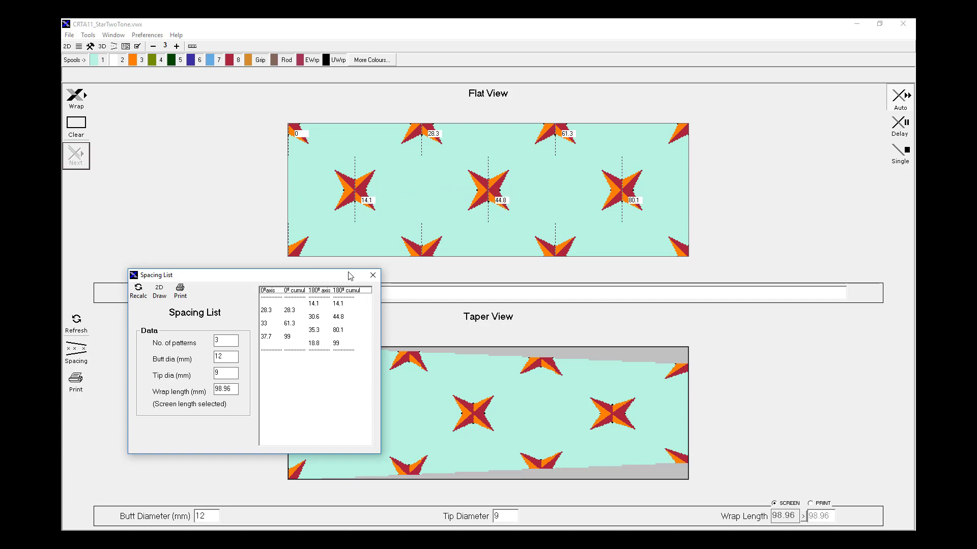
{"action": "left_click_drag", "start_coordinate": [336, 278], "coordinate": [571, 286]}
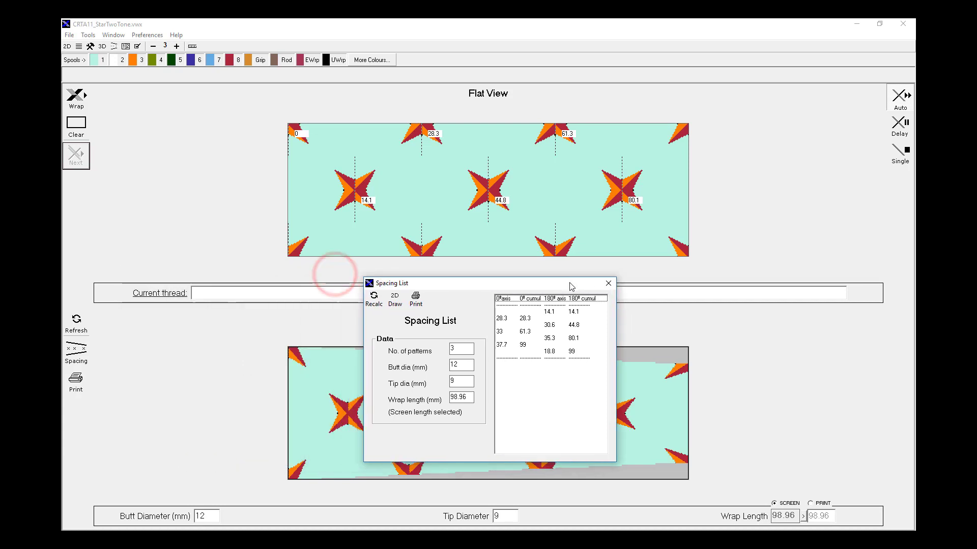
Close the spacing list, show the pattern Script panel, and set scope to Layouts only
{"action": "left_click", "coordinate": [609, 284]}
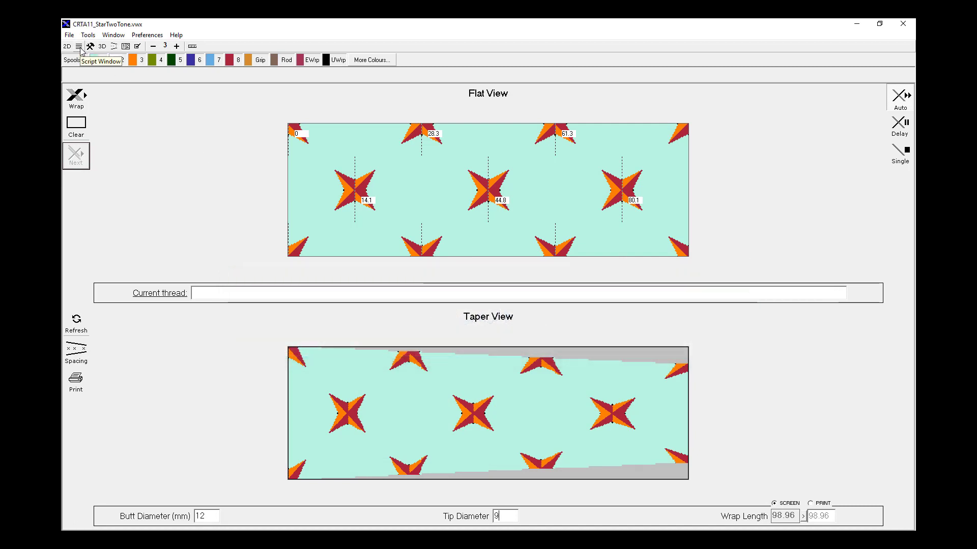
{"action": "left_click", "coordinate": [113, 34]}
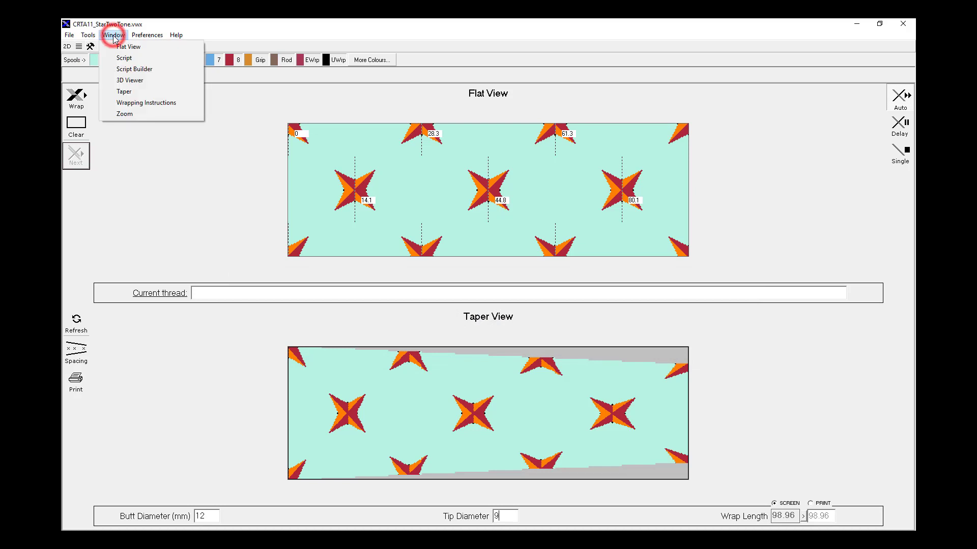
{"action": "left_click", "coordinate": [125, 58]}
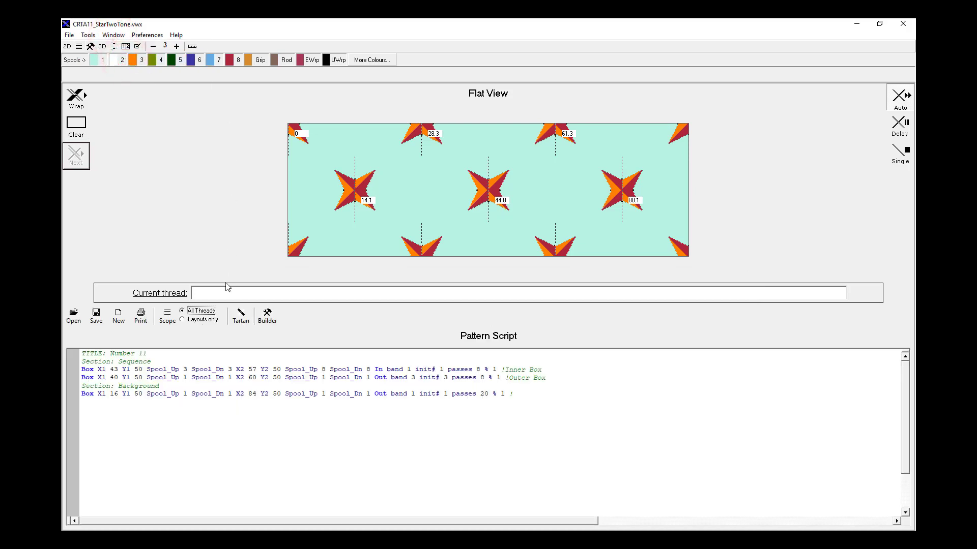
{"action": "left_click", "coordinate": [210, 320]}
Select text around the Section: Sequence line in the pattern script
{"action": "left_click_drag", "start_coordinate": [82, 362], "coordinate": [151, 362]}
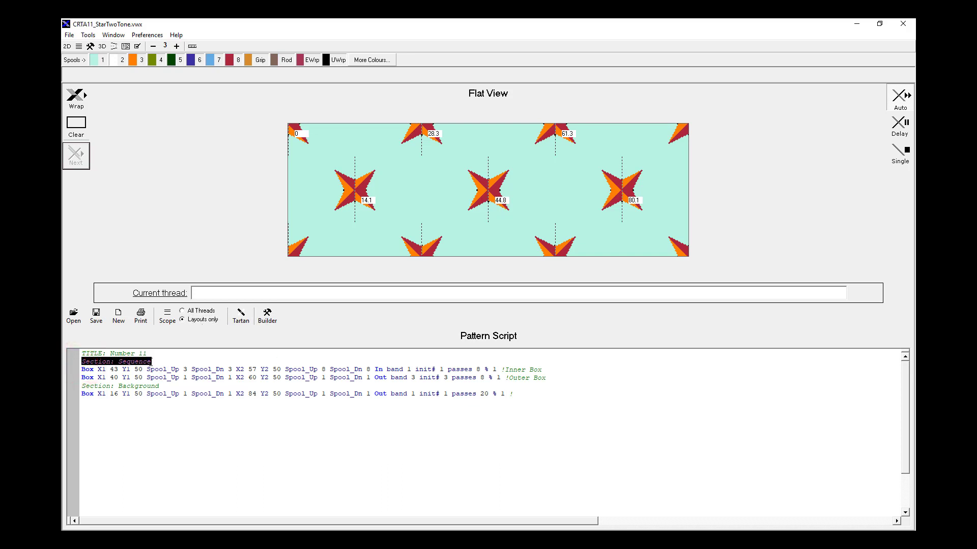
{"action": "left_click", "coordinate": [151, 361]}
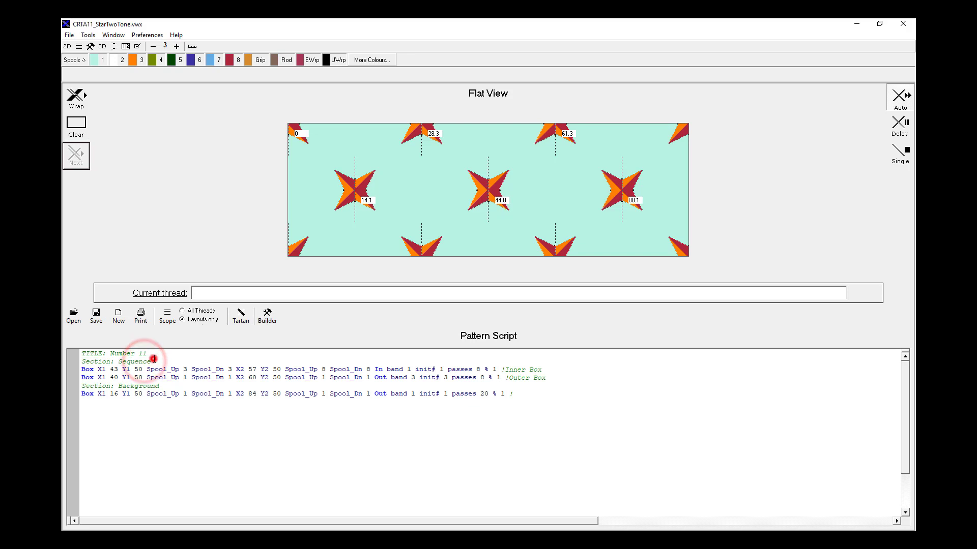
{"action": "left_click", "coordinate": [131, 386]}
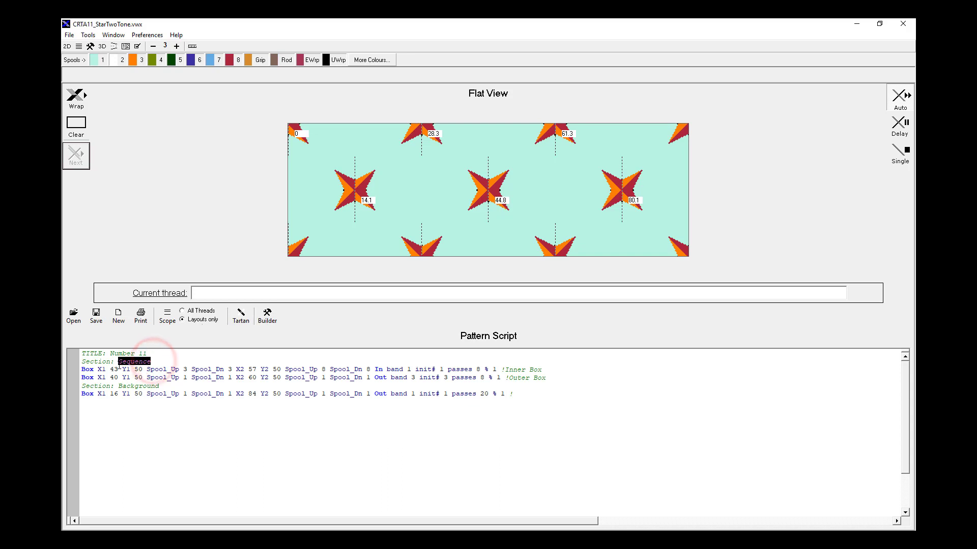
{"action": "left_click_drag", "start_coordinate": [152, 361], "coordinate": [119, 369]}
{"action": "left_click", "coordinate": [135, 362]}
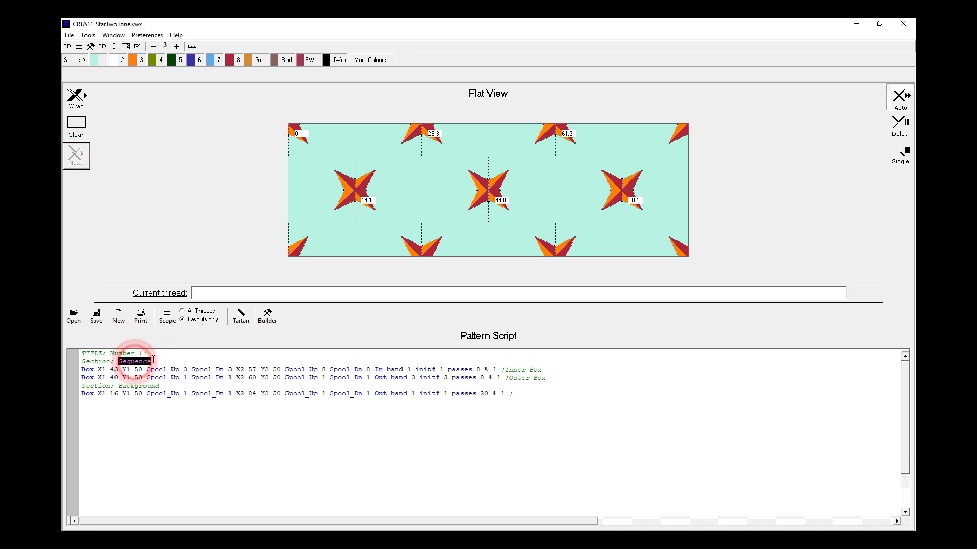
{"action": "left_click", "coordinate": [152, 362]}
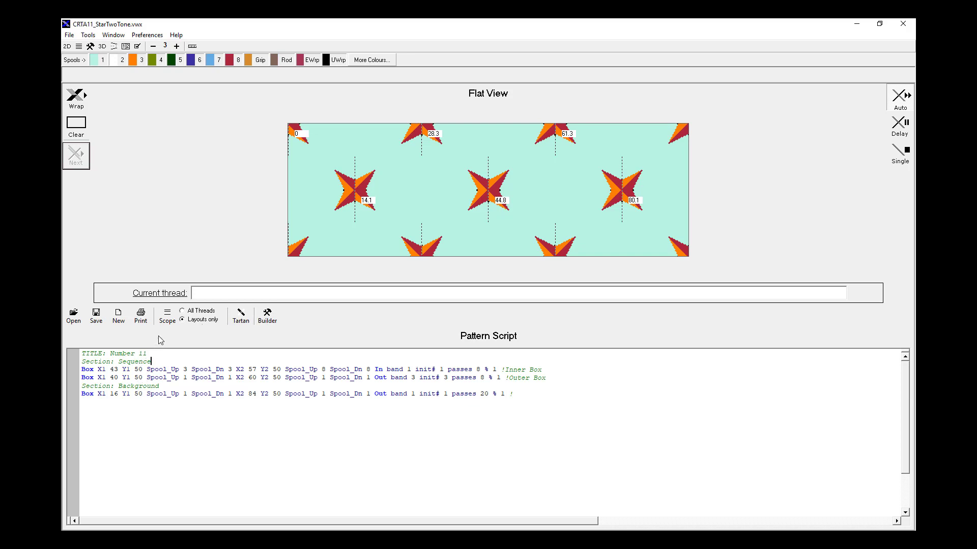
Exclude the Background section and wrap only the Sequence section's layout threads
{"action": "left_click", "coordinate": [169, 318]}
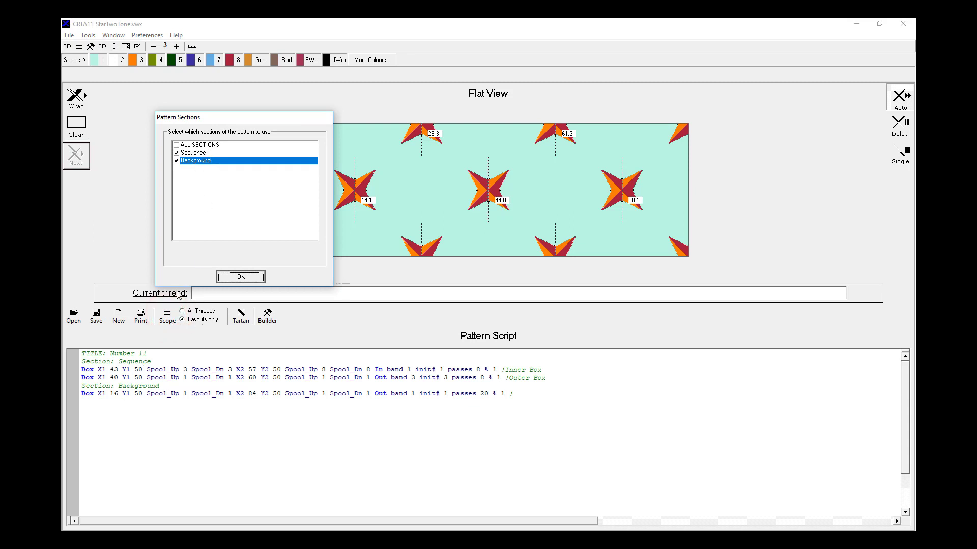
{"action": "left_click_drag", "start_coordinate": [237, 117], "coordinate": [507, 328]}
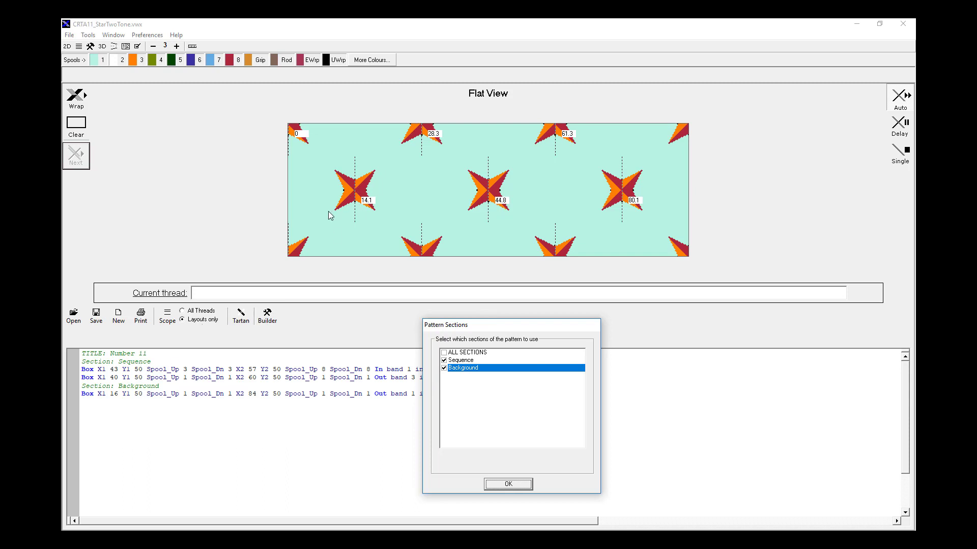
{"action": "left_click", "coordinate": [443, 368]}
{"action": "left_click", "coordinate": [514, 483]}
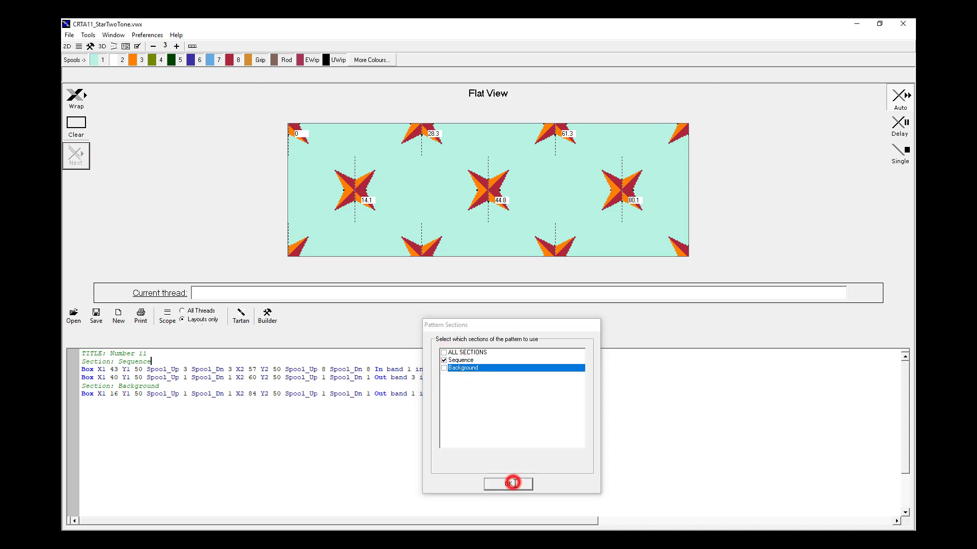
{"action": "left_click", "coordinate": [192, 311]}
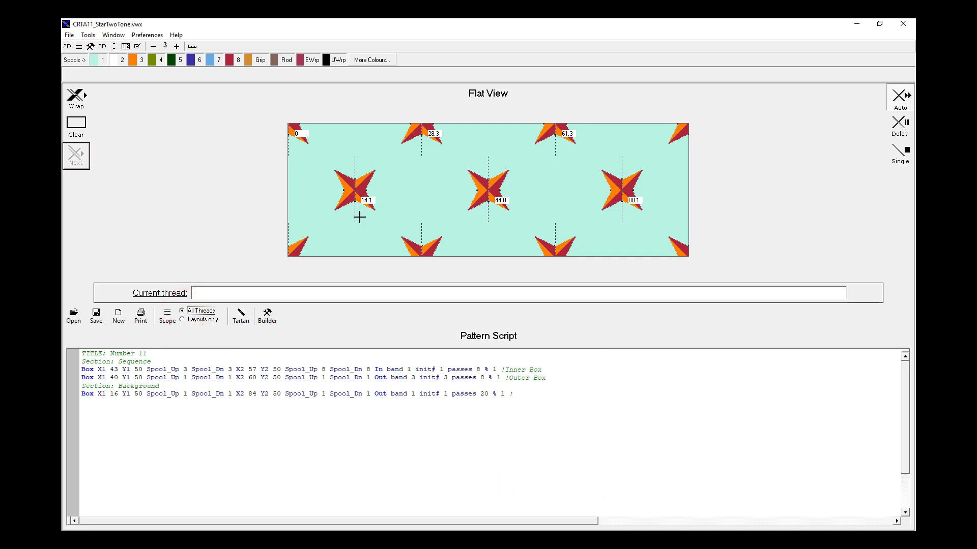
{"action": "left_click", "coordinate": [202, 320]}
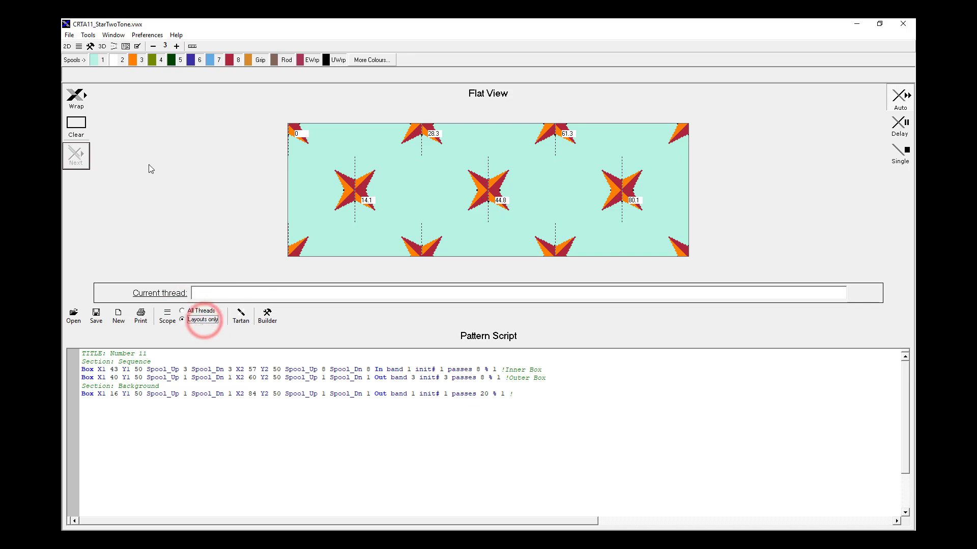
{"action": "left_click", "coordinate": [76, 123]}
{"action": "left_click", "coordinate": [76, 96]}
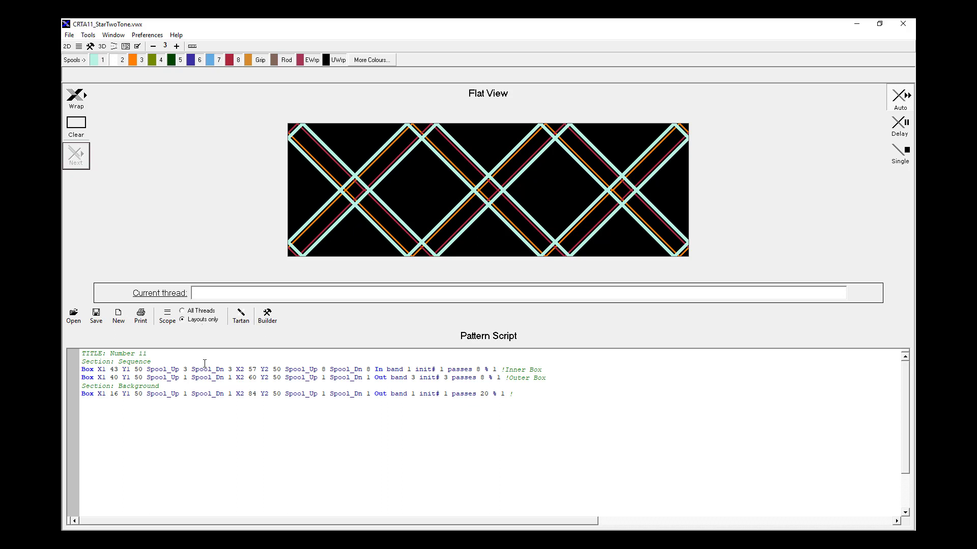
Restore ALL SECTIONS and All Threads, then rewrap the full two-tone star pattern
{"action": "left_click", "coordinate": [169, 316]}
{"action": "left_click", "coordinate": [445, 354]}
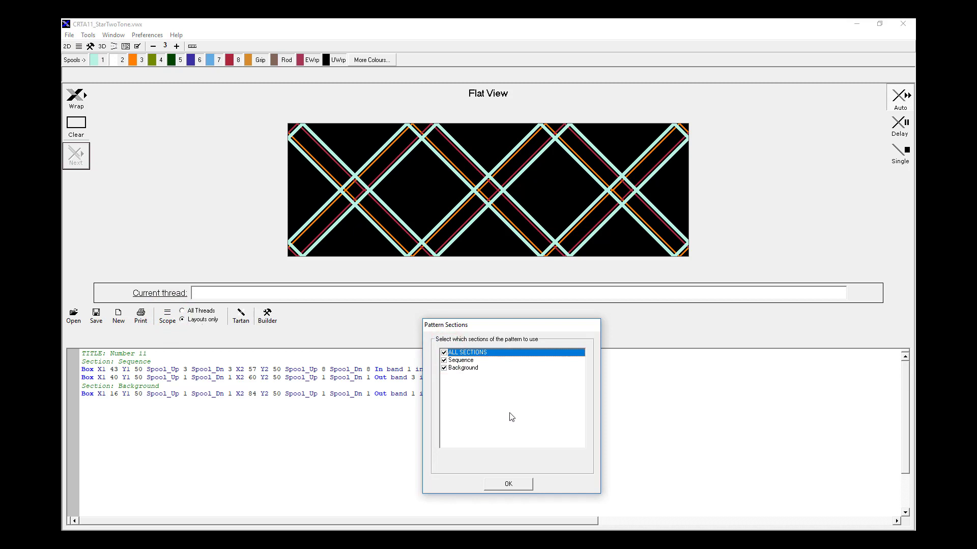
{"action": "left_click", "coordinate": [509, 483]}
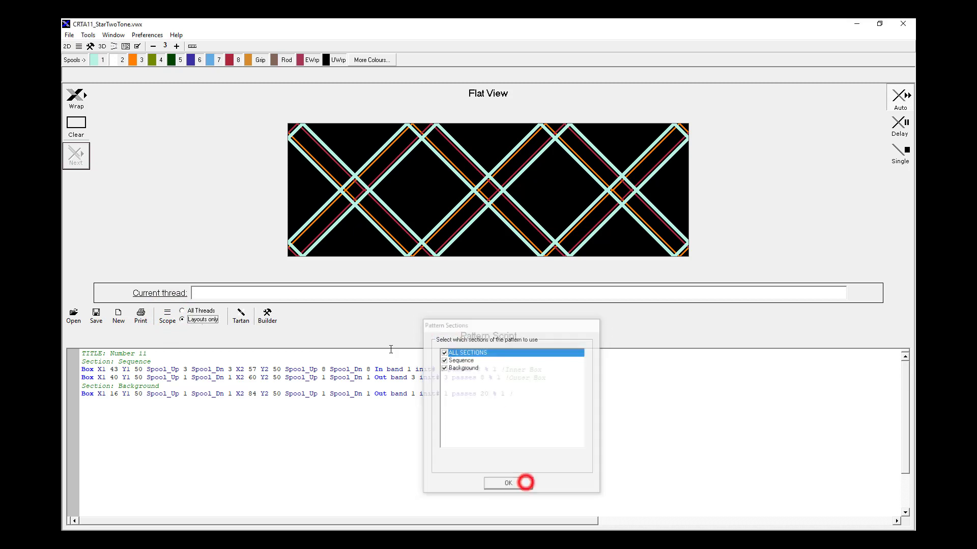
{"action": "left_click", "coordinate": [182, 310]}
{"action": "left_click", "coordinate": [76, 97]}
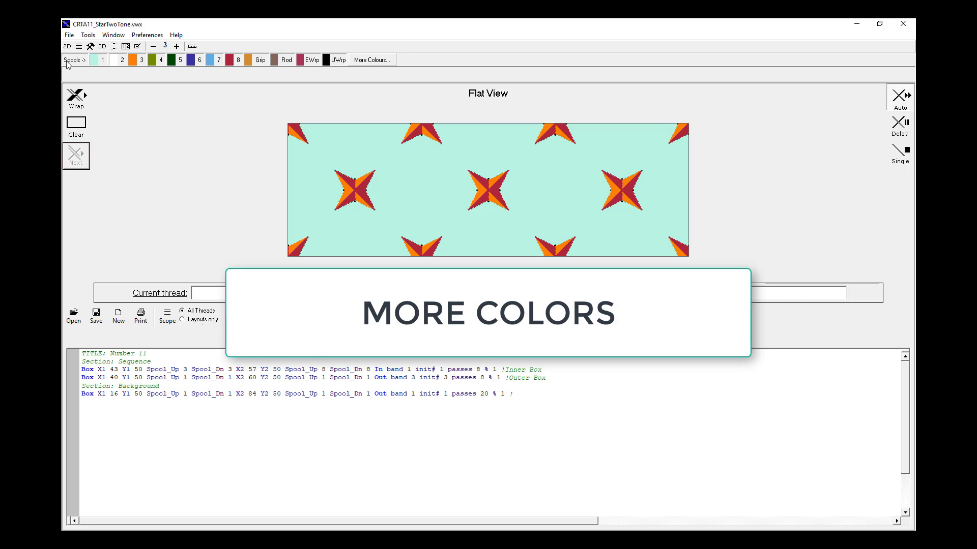
{"action": "left_click", "coordinate": [379, 62]}
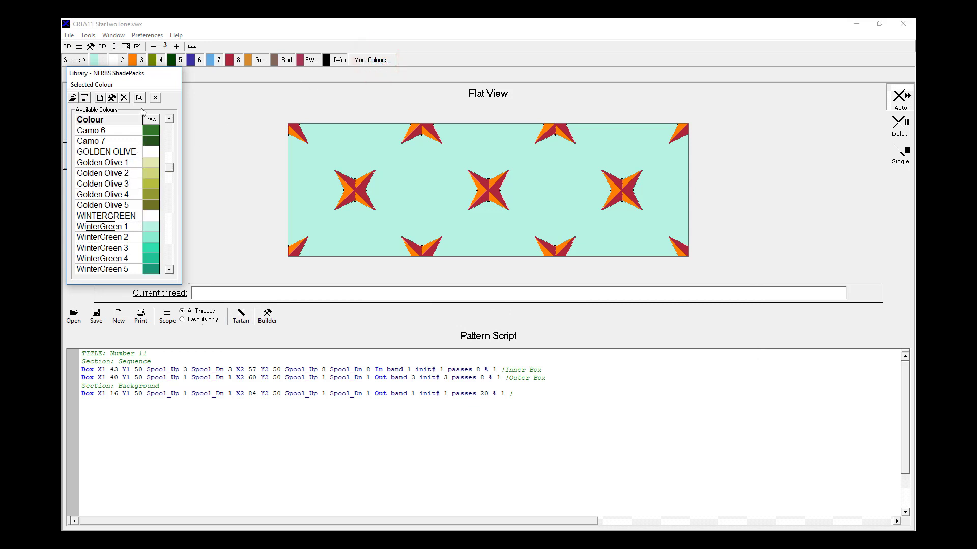
{"action": "left_click", "coordinate": [72, 98]}
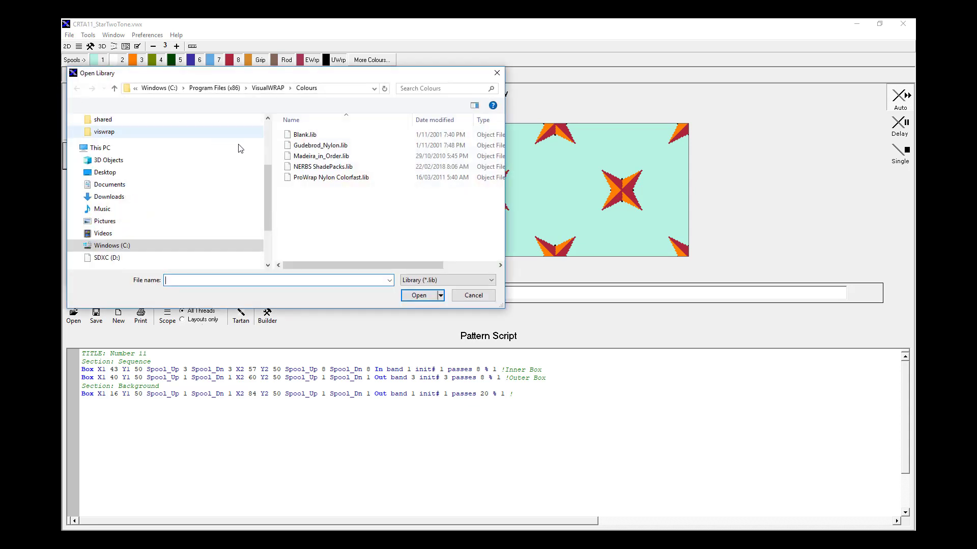
{"action": "left_click_drag", "start_coordinate": [342, 75], "coordinate": [447, 122]}
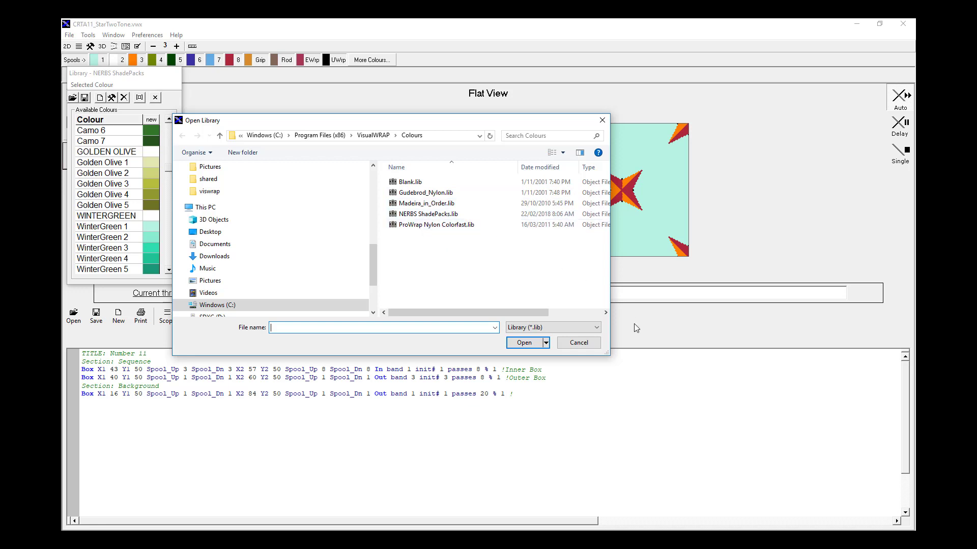
{"action": "left_click", "coordinate": [579, 343]}
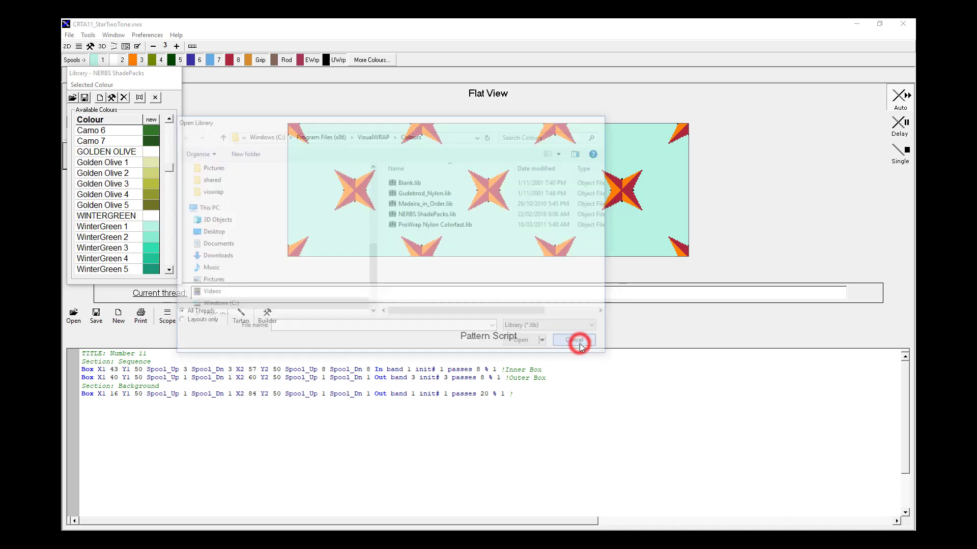
{"action": "left_click", "coordinate": [157, 99]}
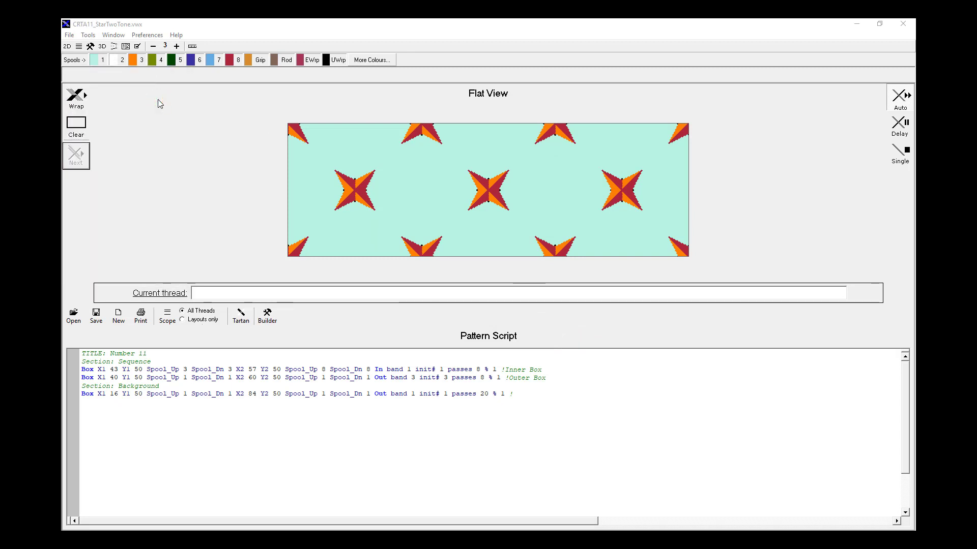